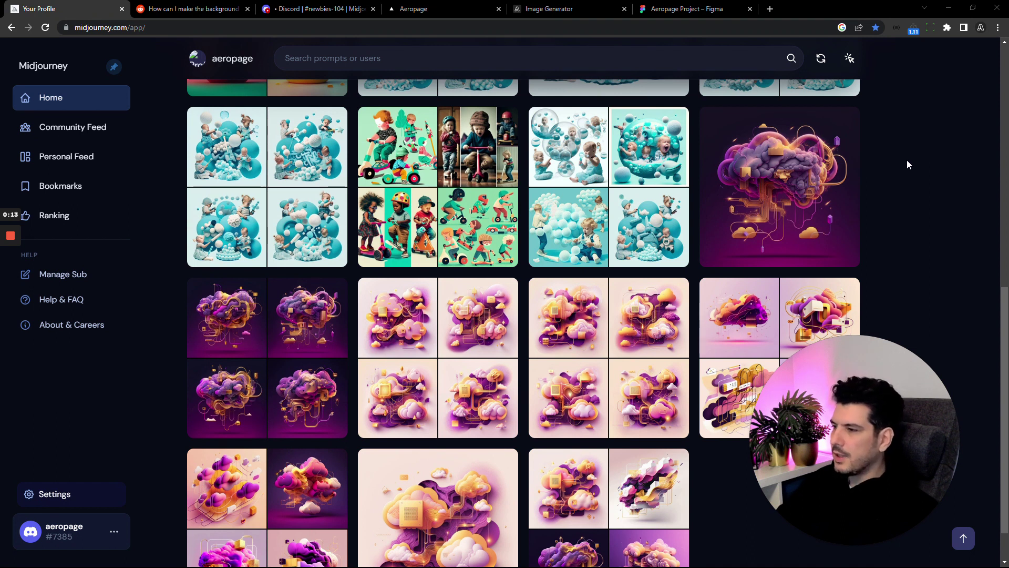
Highlight the cloud image's prompt text in the Midjourney gallery
scroll(907, 160, down, 1)
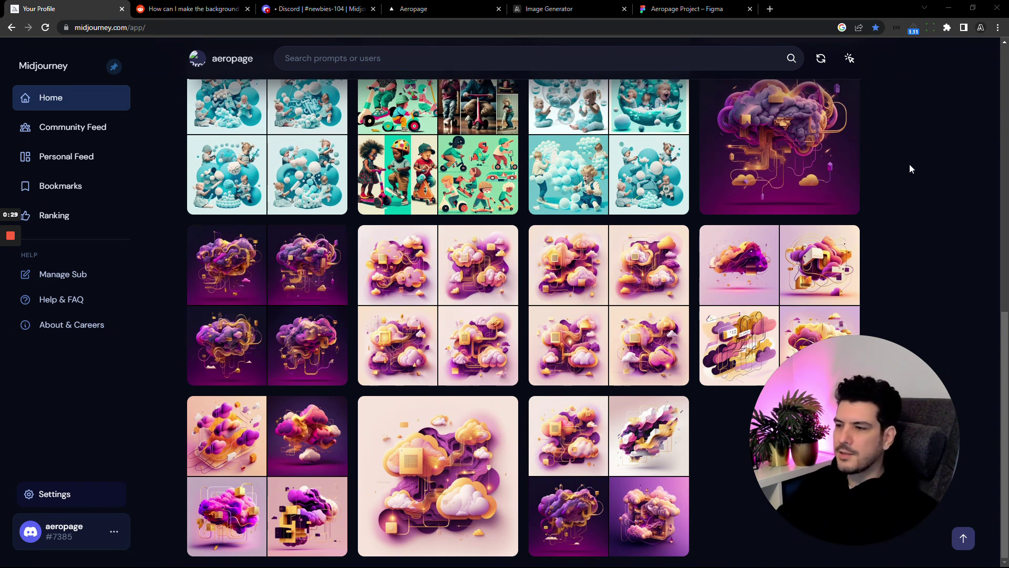
mouse_move(751, 209)
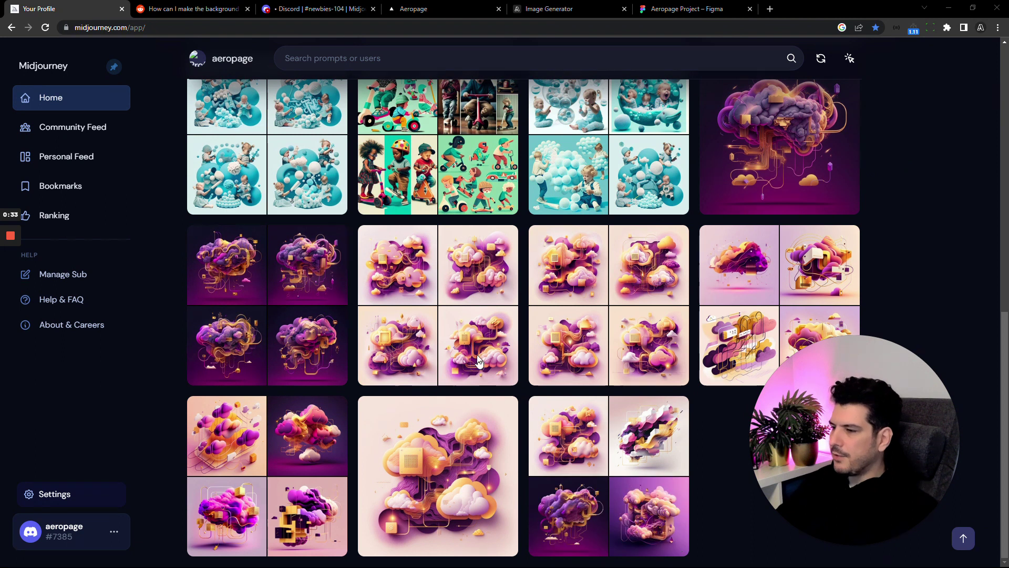
mouse_move(610, 504)
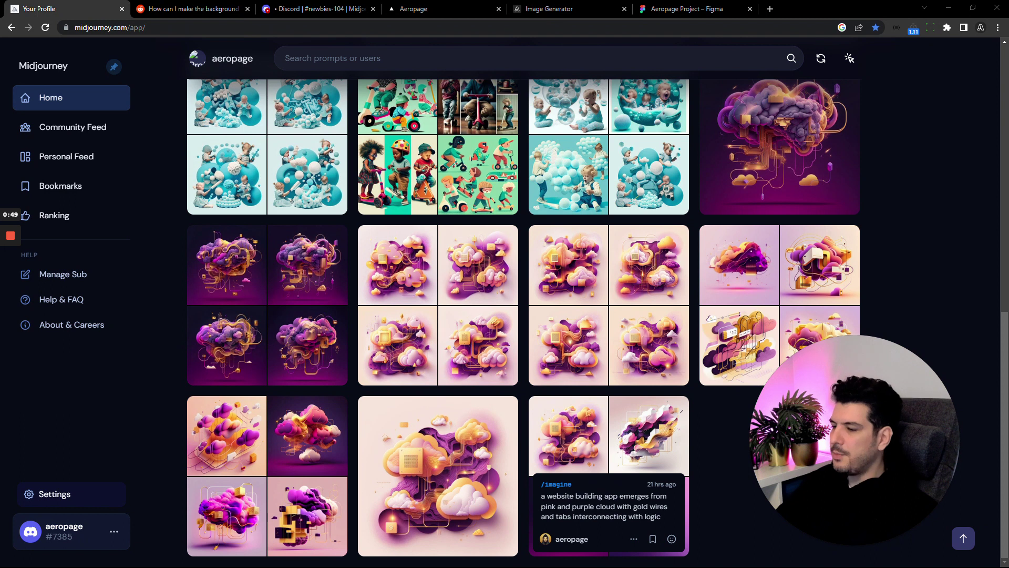
drag(542, 496, 634, 515)
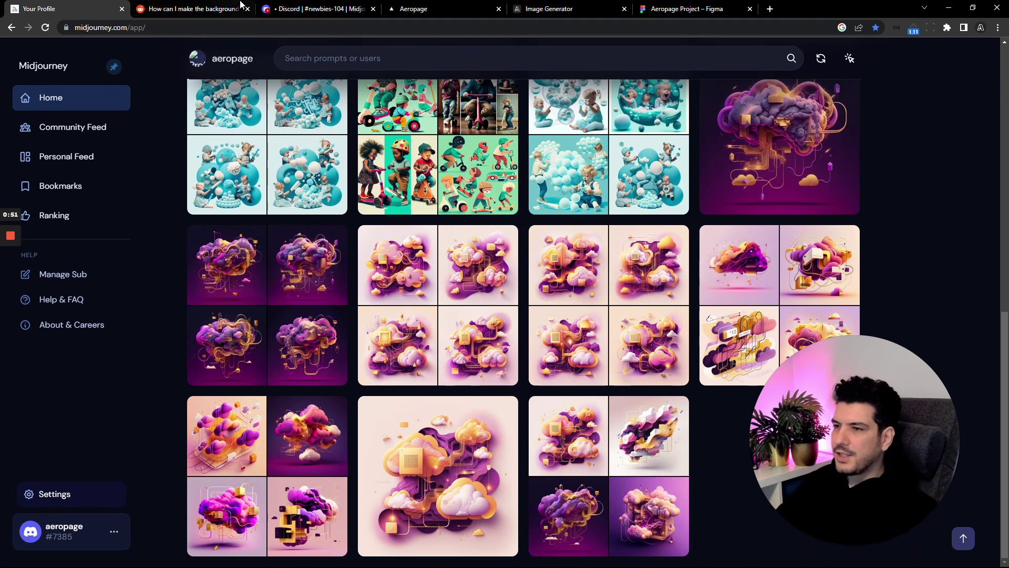
Start an /imagine command in the Midjourney Discord channel, then return to the gallery
click(305, 9)
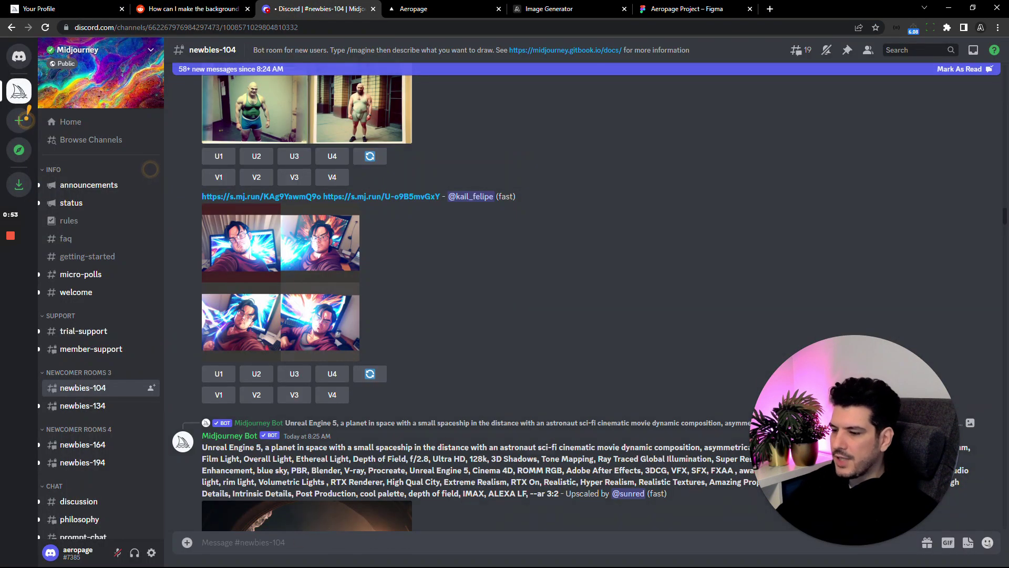
text(/)
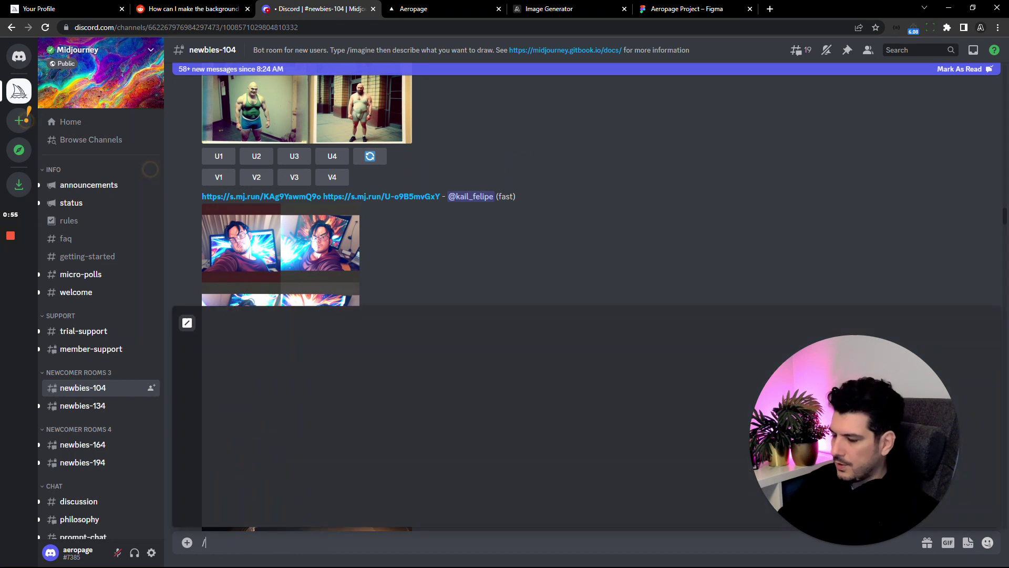
text(imagine)
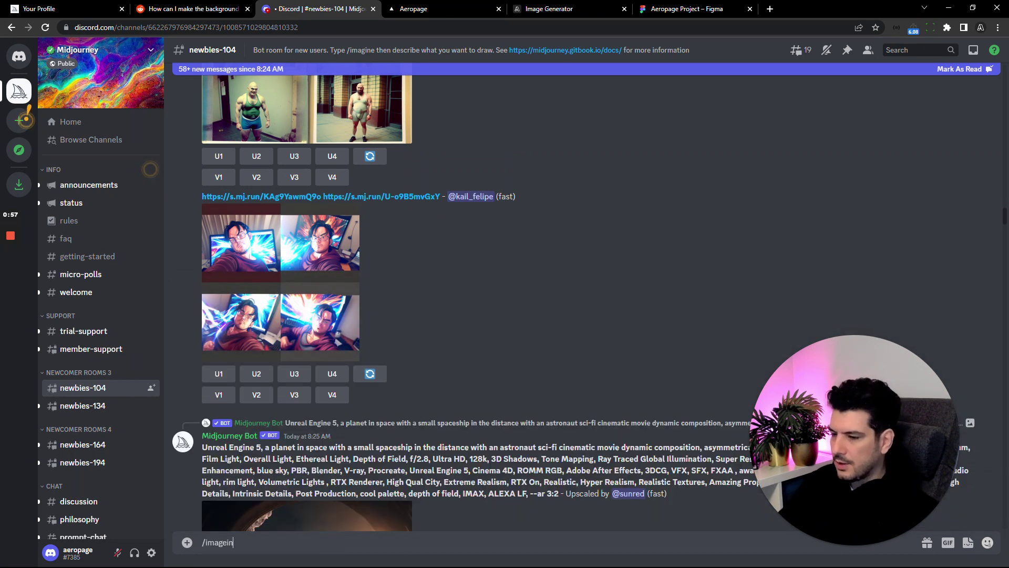
key(Tab)
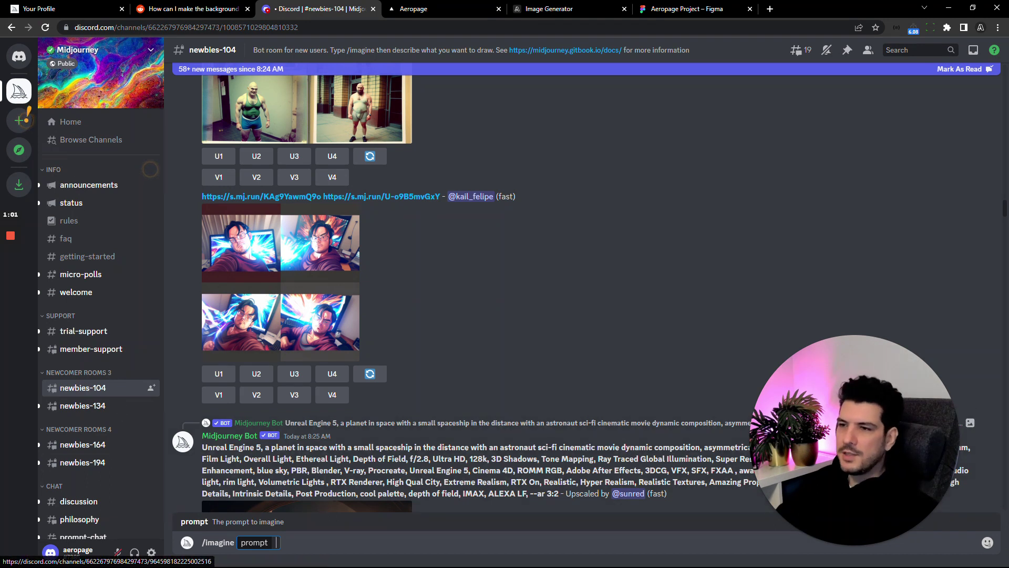
click(68, 8)
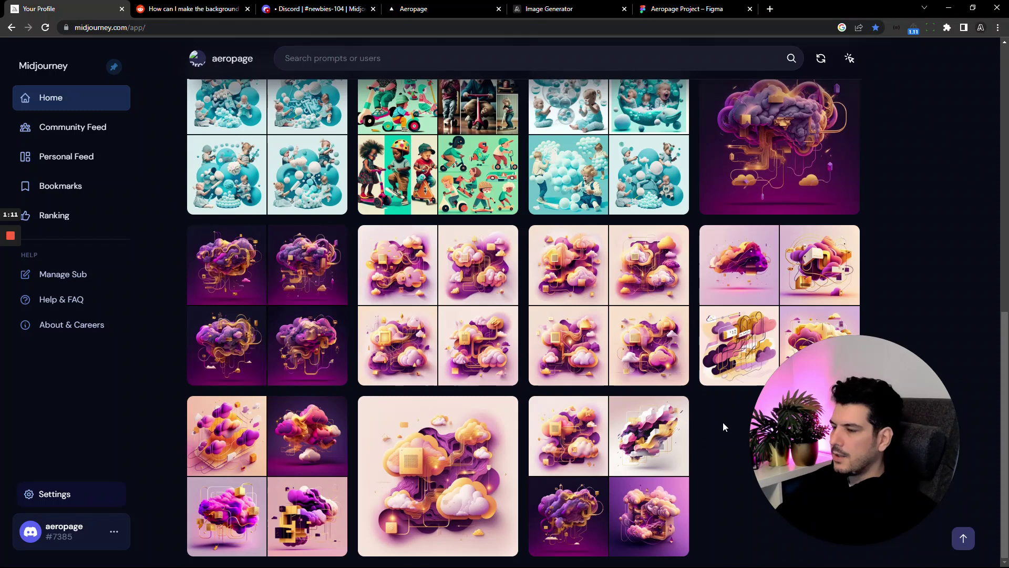
Open the cloud image job details and close them again
drag(794, 434, 832, 440)
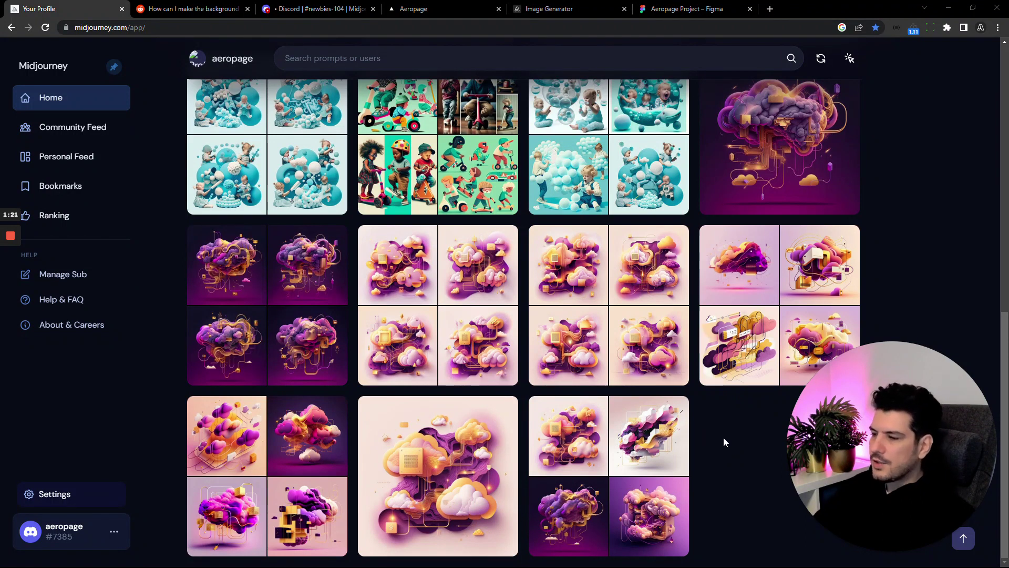
mouse_move(657, 515)
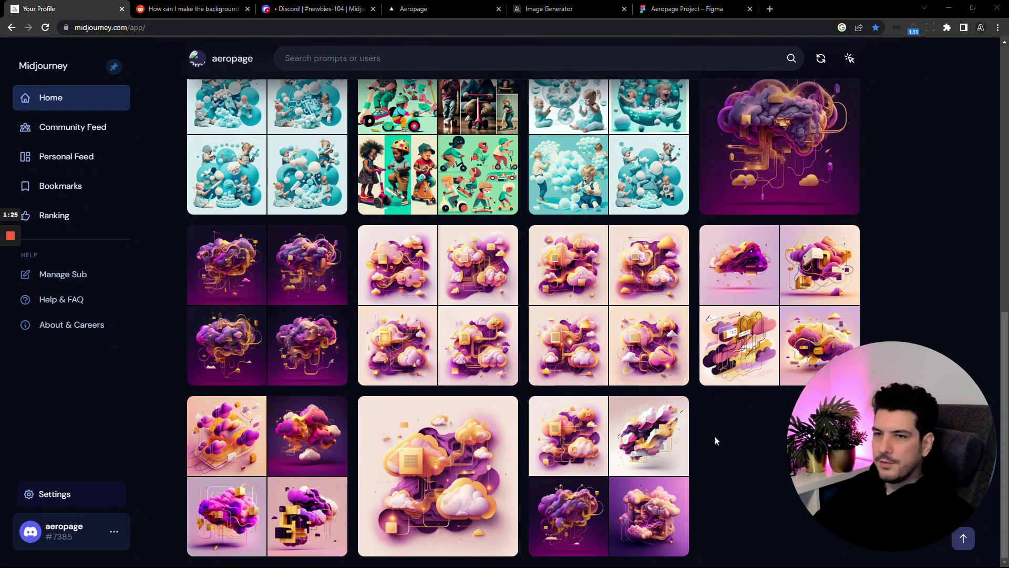
mouse_move(681, 452)
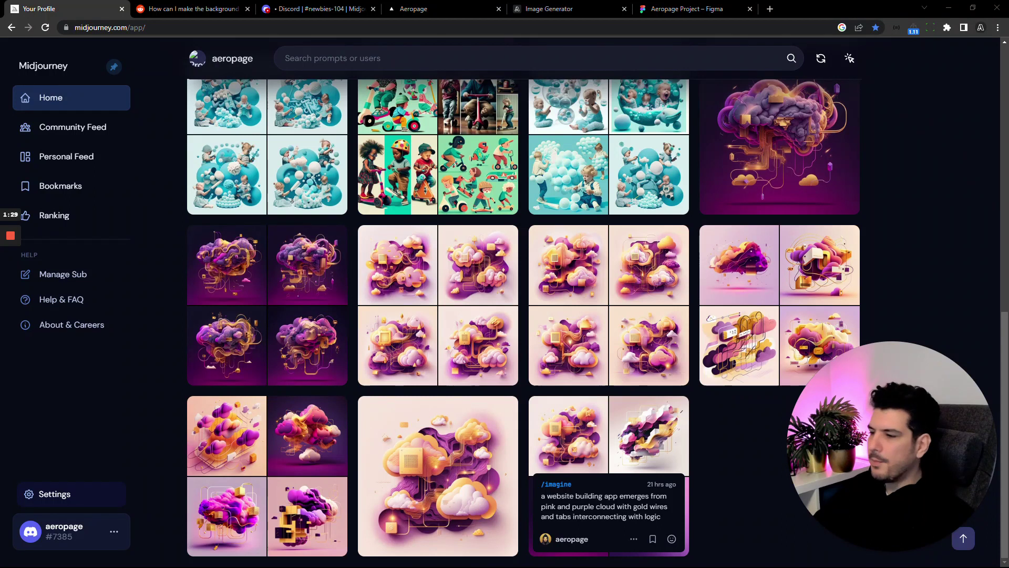
click(589, 436)
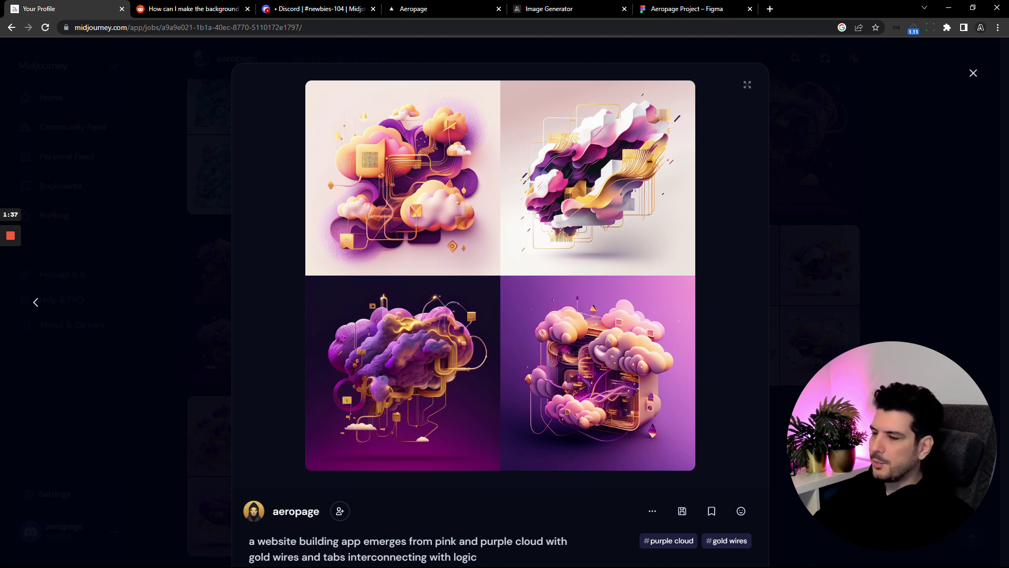
key(Escape)
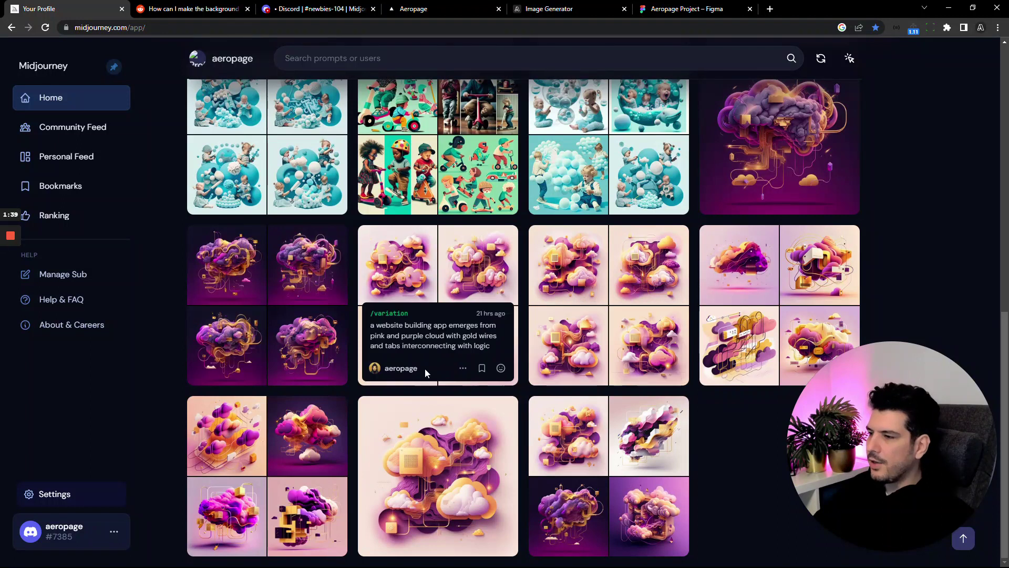
View the purple cloud-brain image full size, then close the viewer
scroll(425, 368, up, 1)
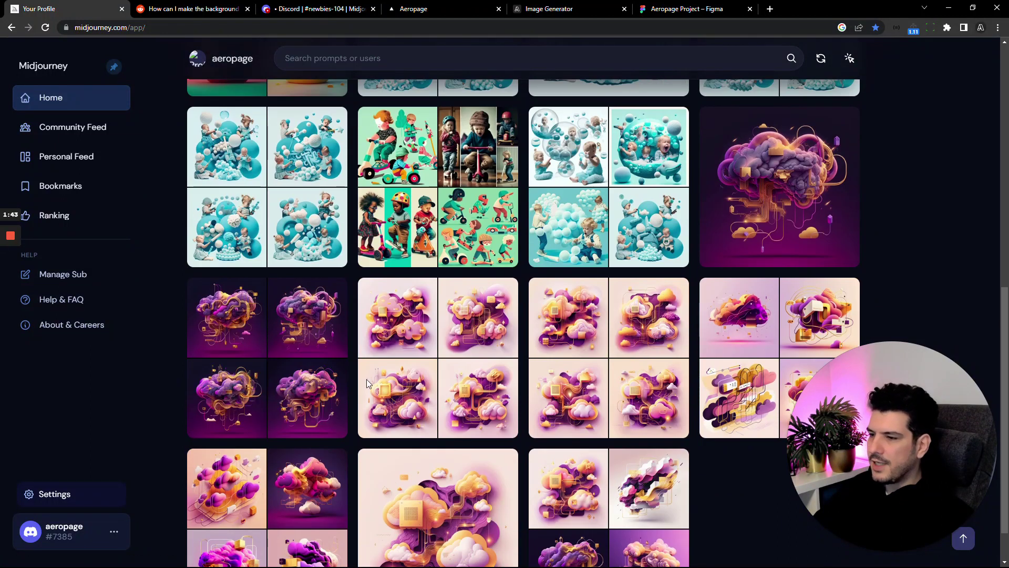
scroll(357, 376, up, 1)
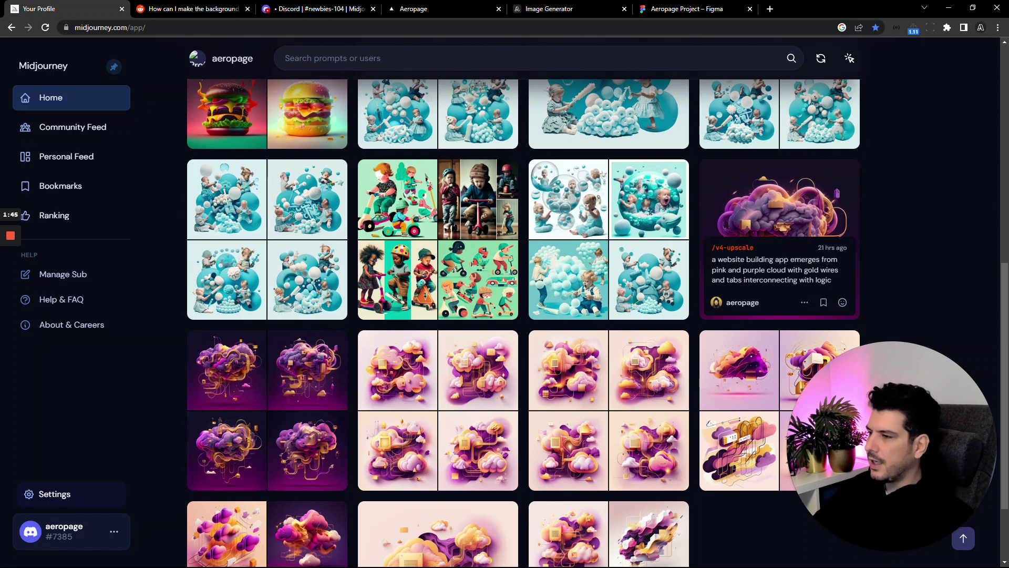
click(779, 217)
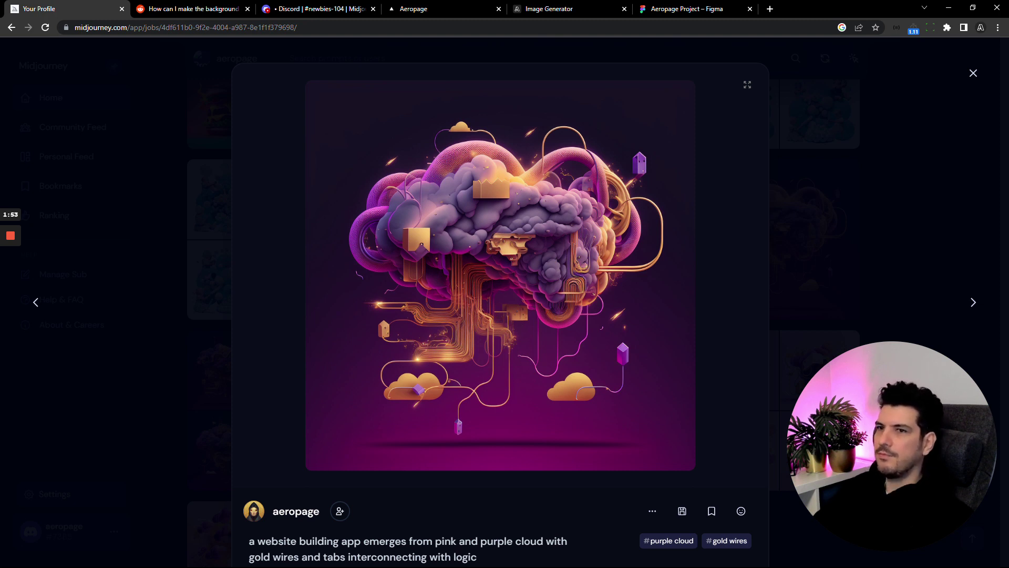
click(825, 262)
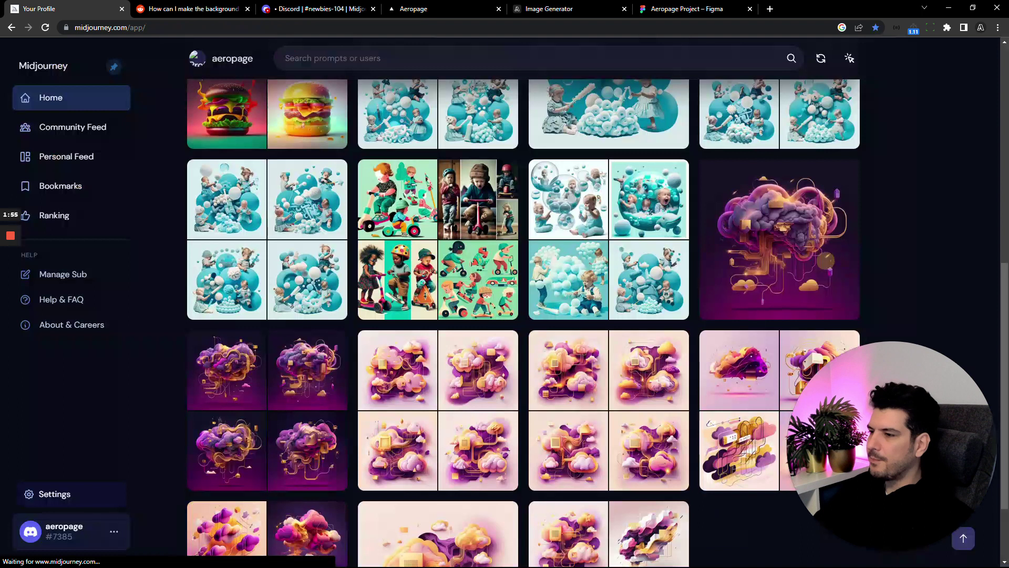
Visit the Aeropage site, select the gray hero in the Figma file, then go to Reddit
click(419, 9)
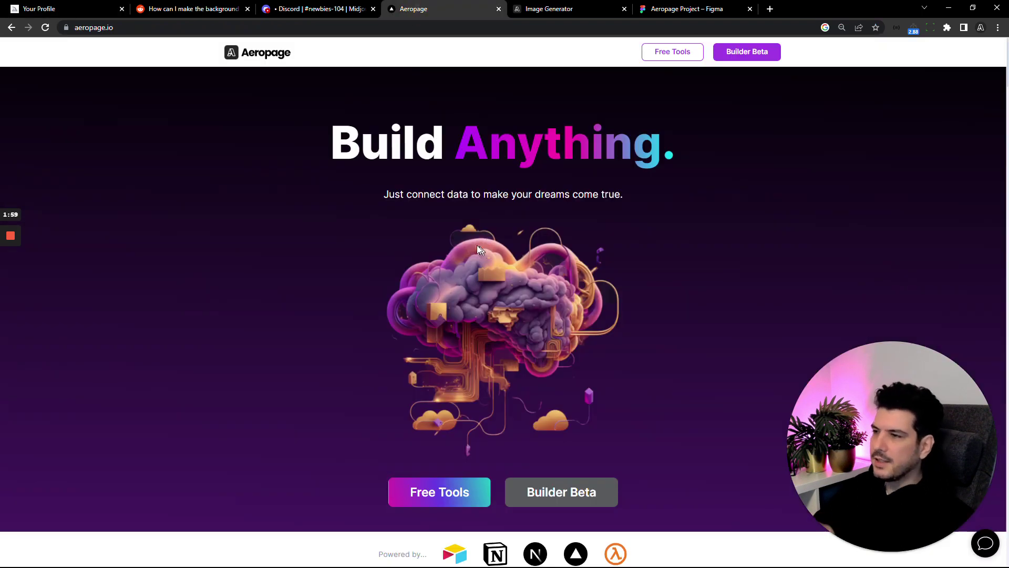
mouse_move(651, 14)
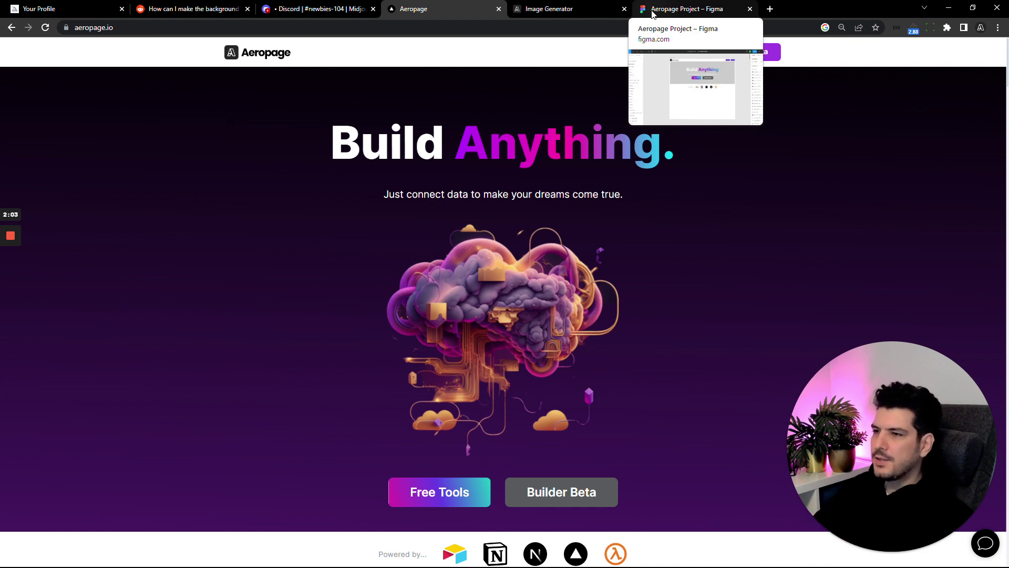
click(651, 12)
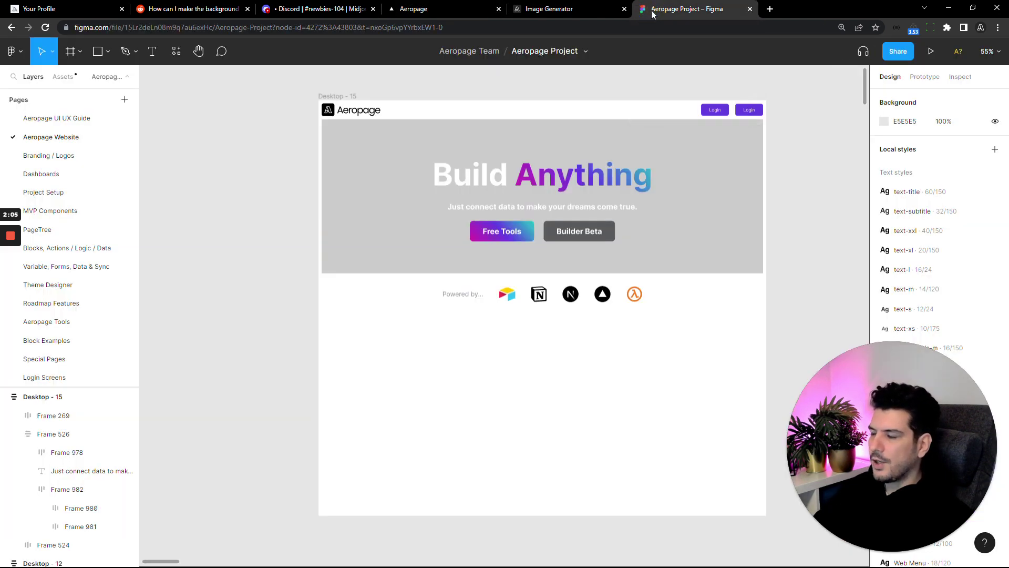
drag(397, 241, 504, 241)
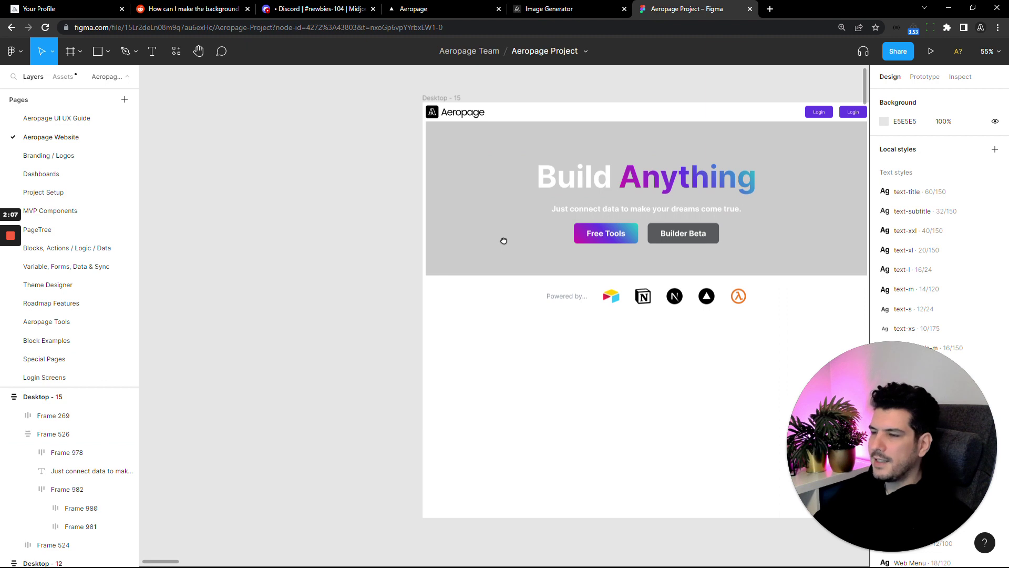
click(504, 240)
click(190, 11)
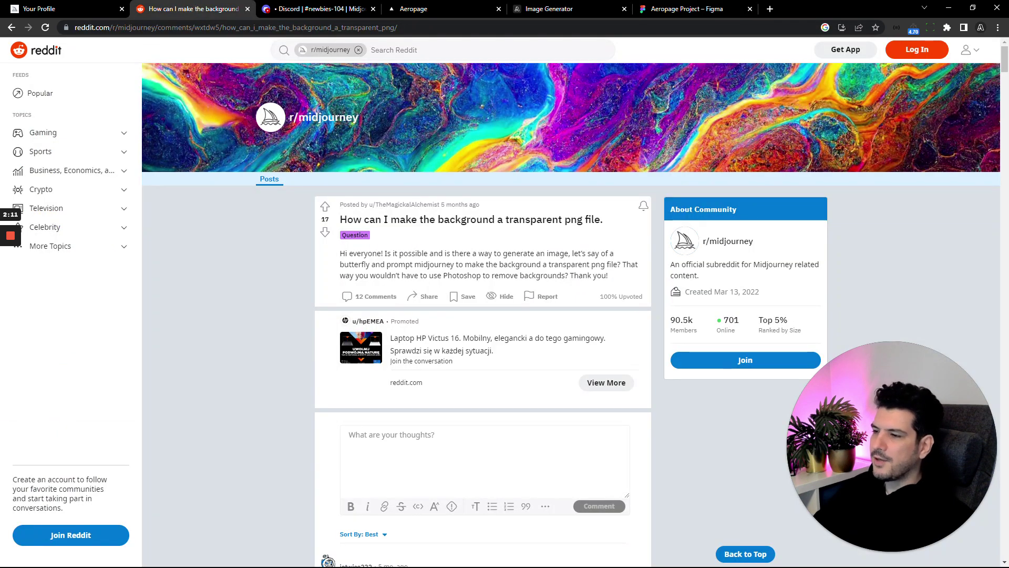
Select and clear the Reddit post title, then return to the Aeropage Project Figma canvas
triple_click(471, 219)
click(473, 252)
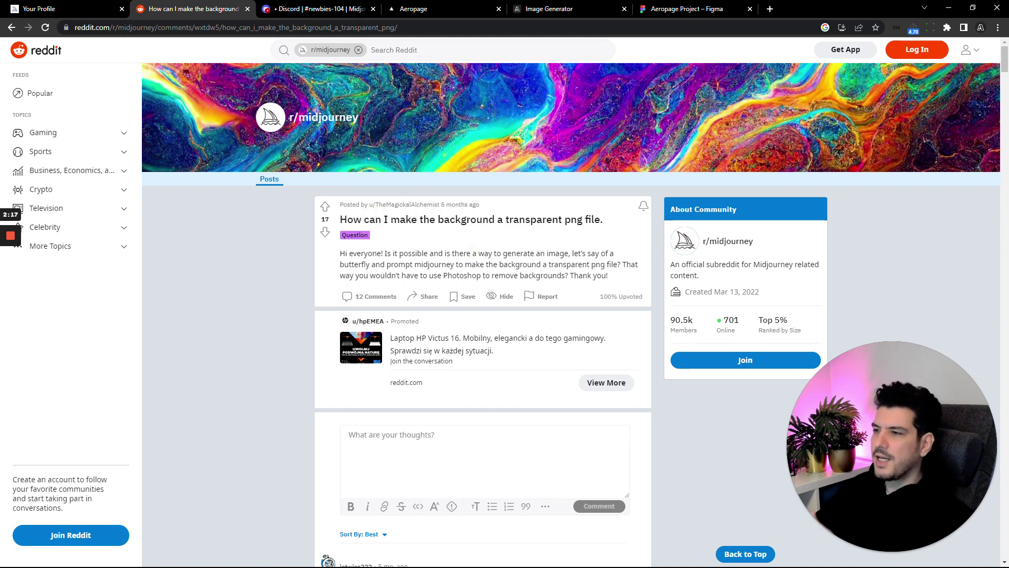
click(654, 9)
scroll(259, 254, left, 2)
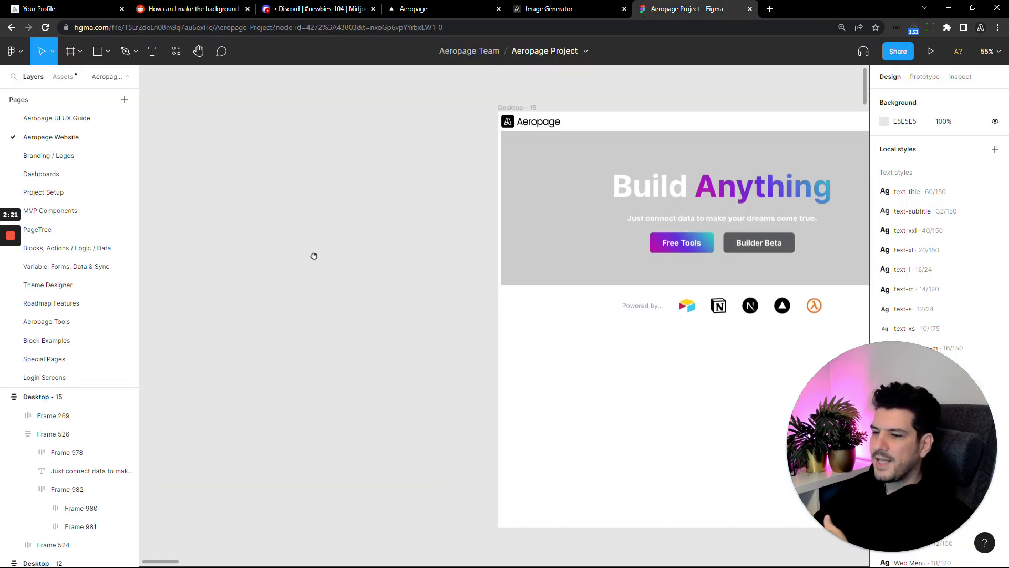
Drop the saved Midjourney image from File Explorer onto the Figma canvas and re-maximize Chrome
click(972, 9)
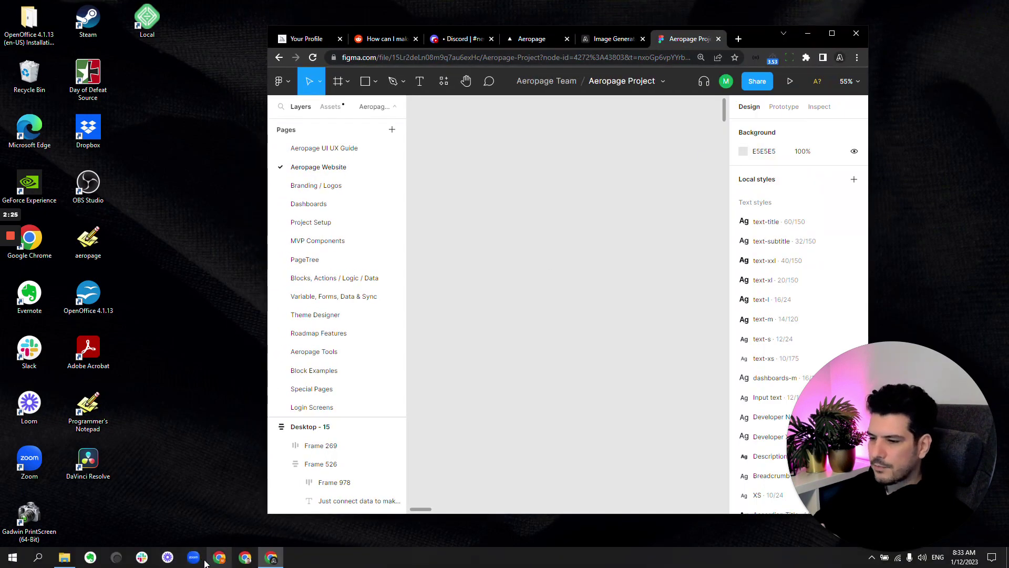
click(64, 562)
drag(302, 174, 620, 220)
click(227, 113)
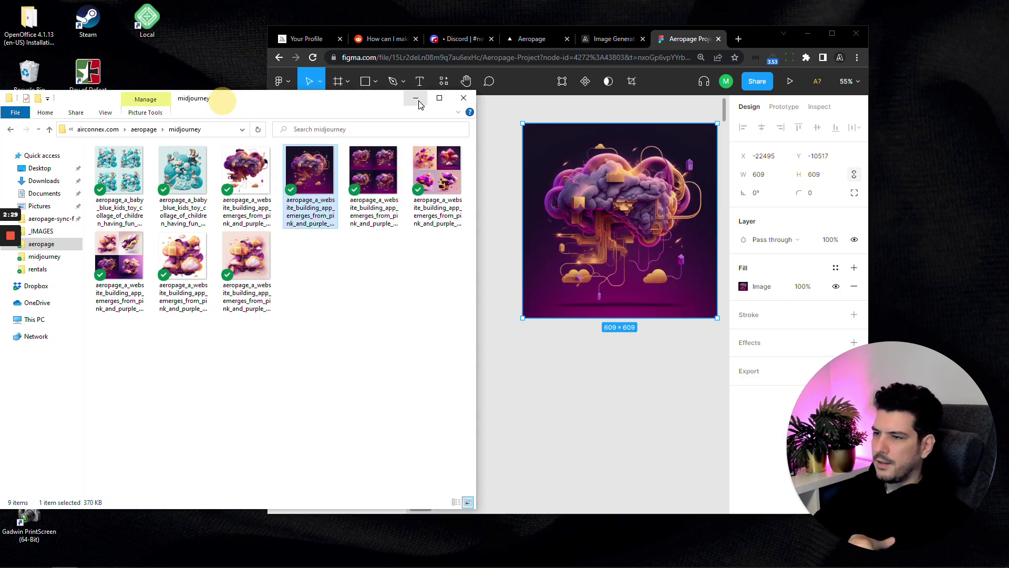
click(413, 100)
click(831, 35)
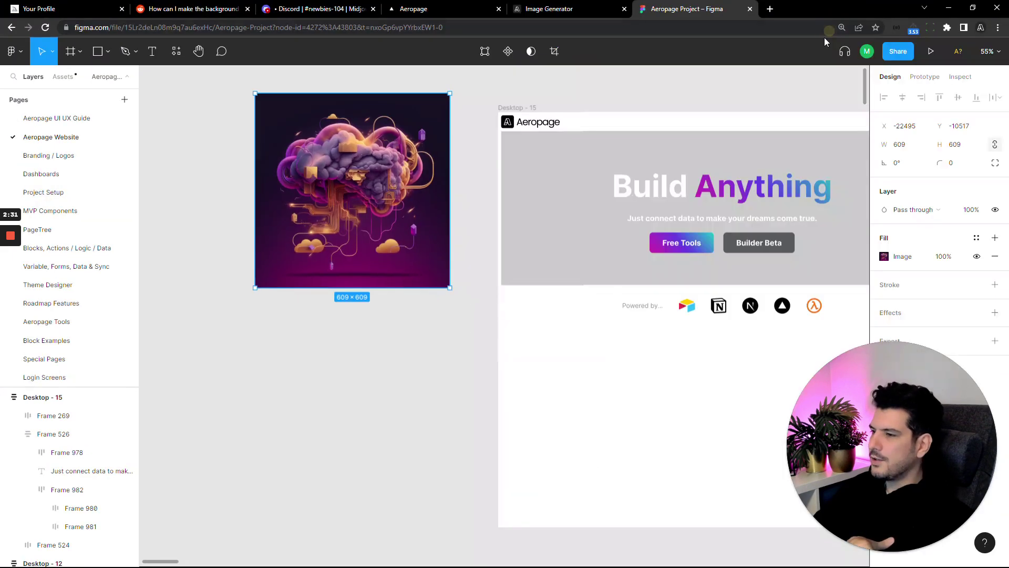
Move the 609×609 brain image into Frame 526 between the subtitle and buttons
scroll(457, 273, right, 3)
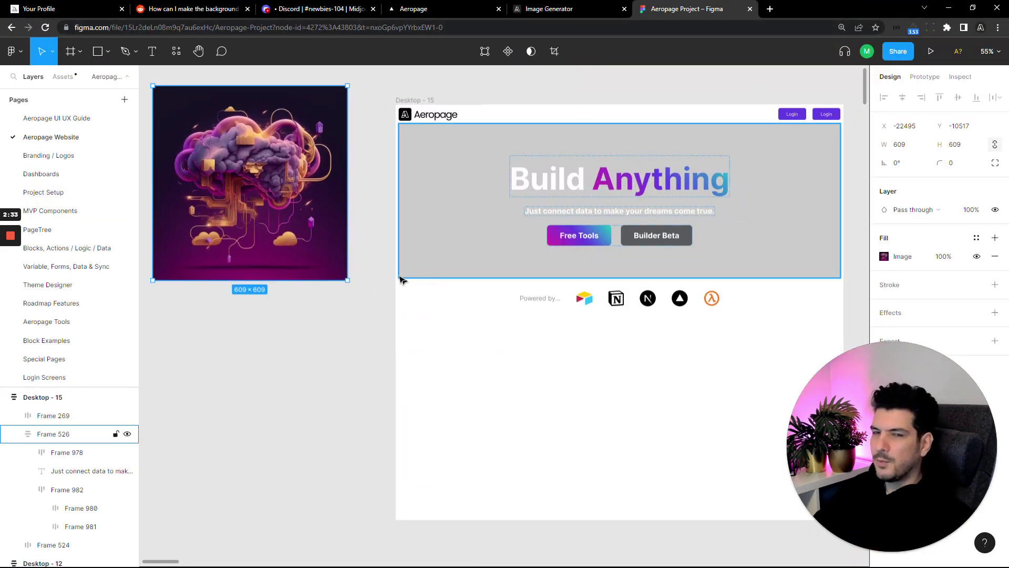
scroll(401, 277, left, 2)
drag(270, 185, 618, 227)
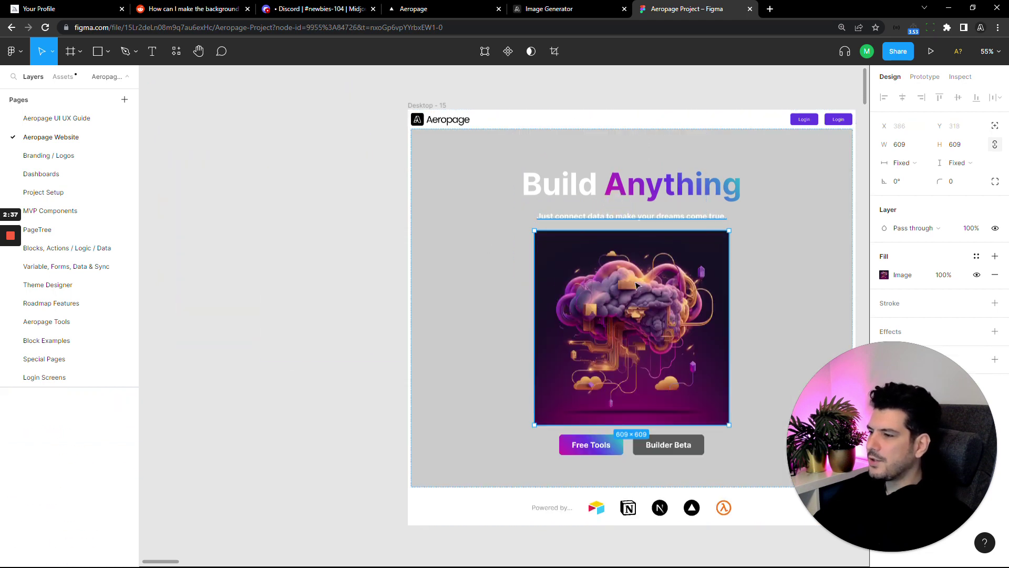
scroll(631, 263, right, 5)
click(729, 218)
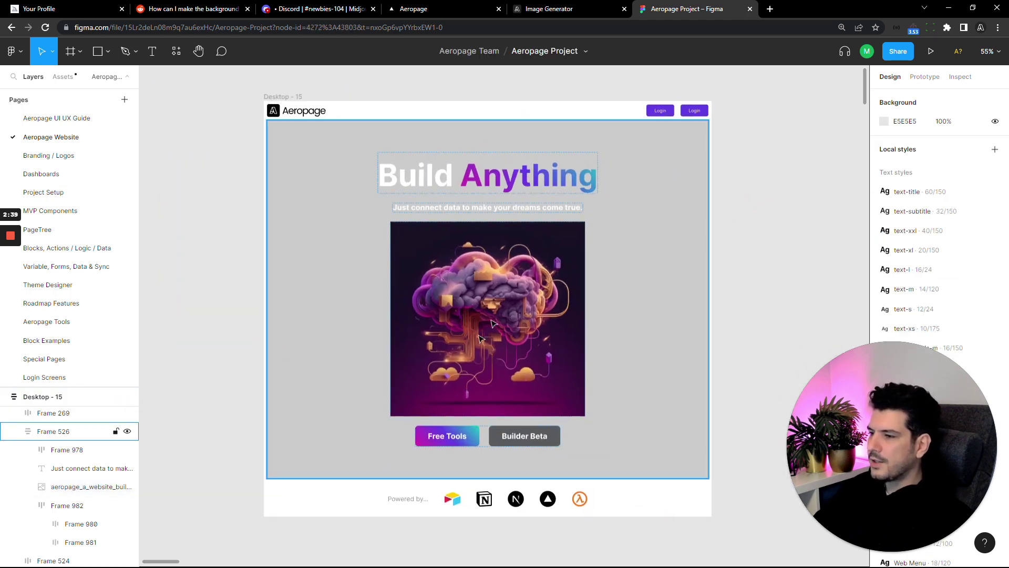
click(619, 282)
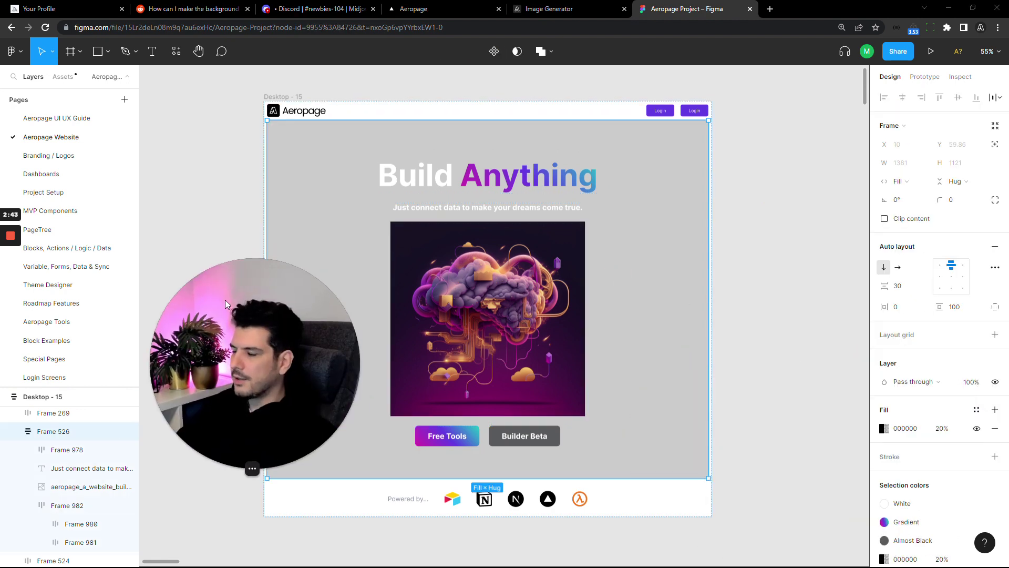
Add a second fill to Frame 526 at 100% opacity, making the hero background black
click(995, 409)
click(942, 447)
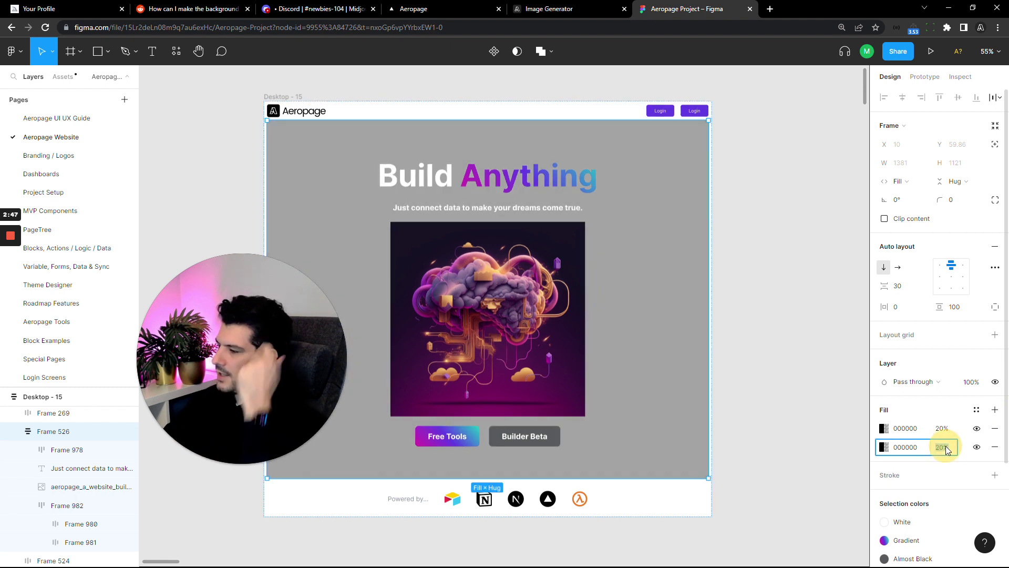
text(100)
key(Return)
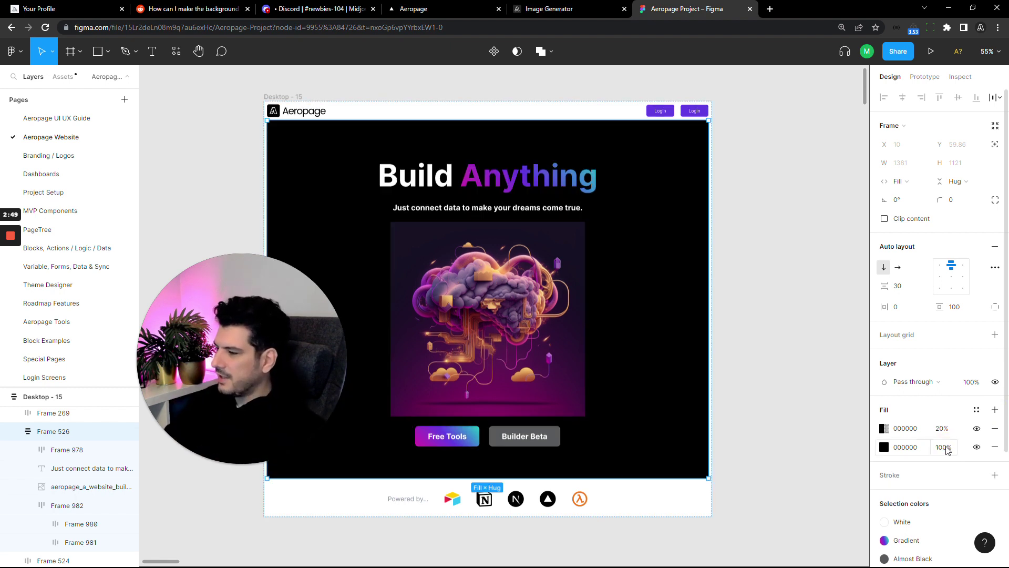
click(887, 452)
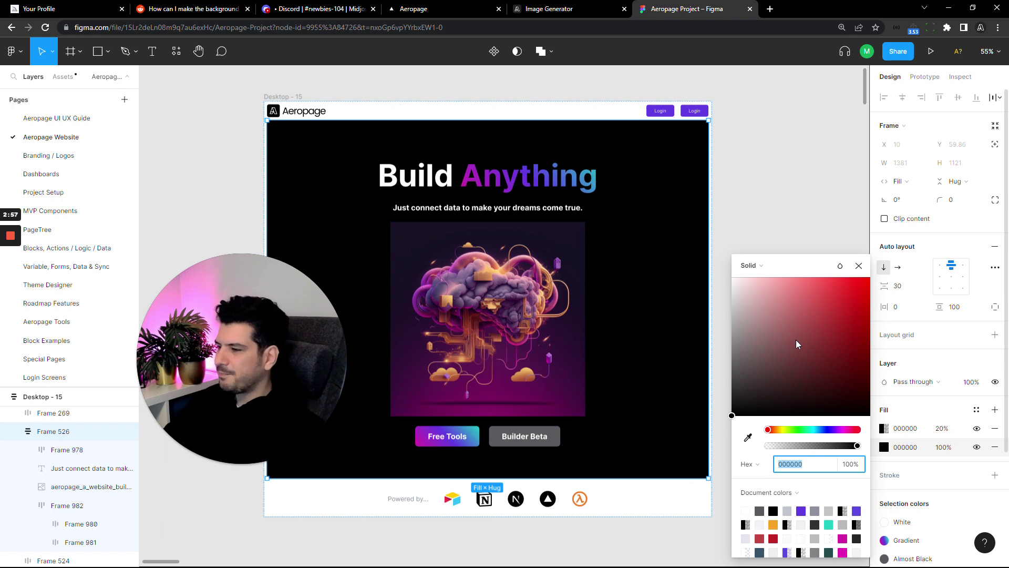
Change the new fill to Linear and give its end stop a dark purple hue
click(752, 265)
click(761, 281)
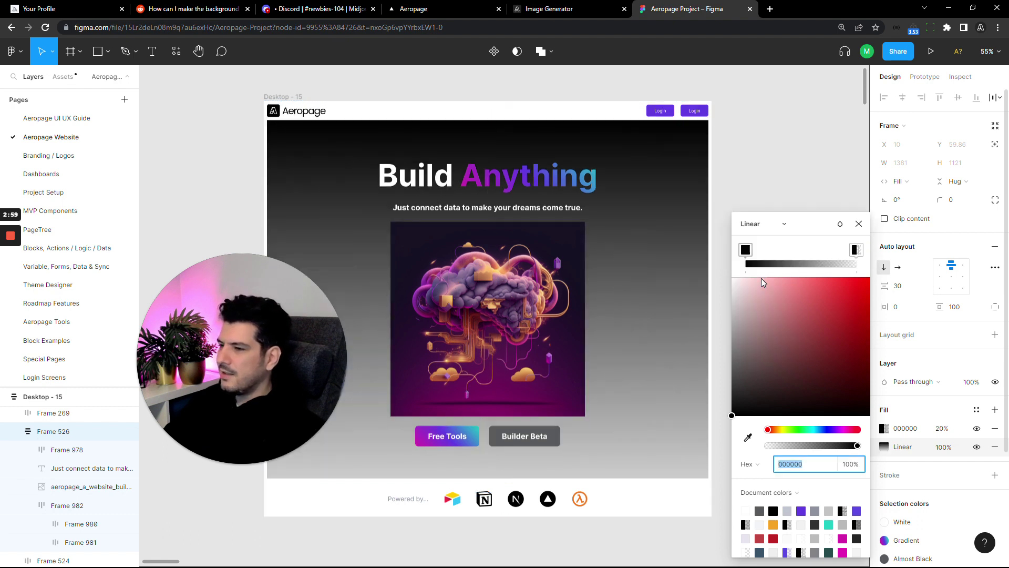
click(856, 249)
click(834, 430)
click(839, 430)
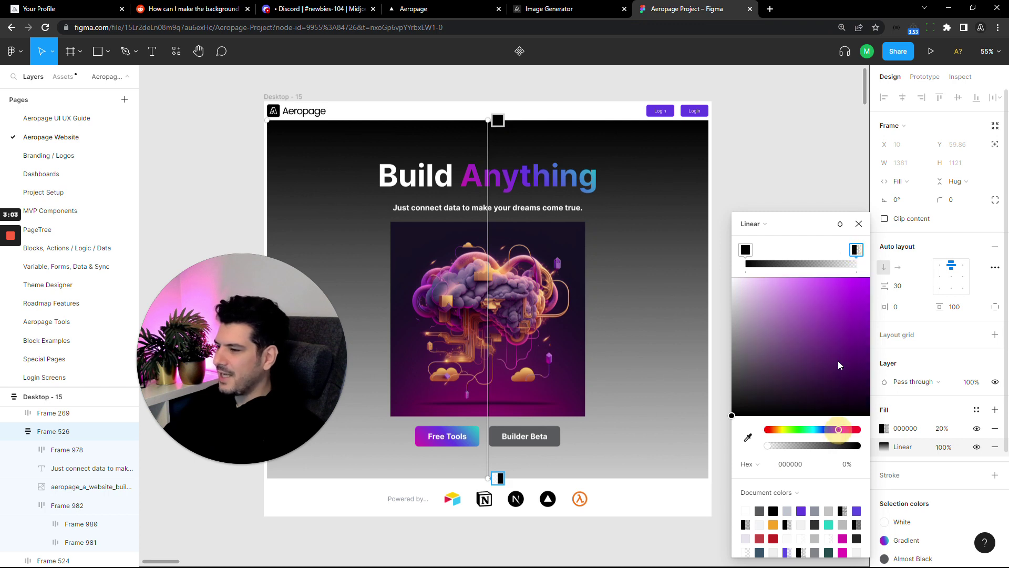
drag(837, 351, 823, 366)
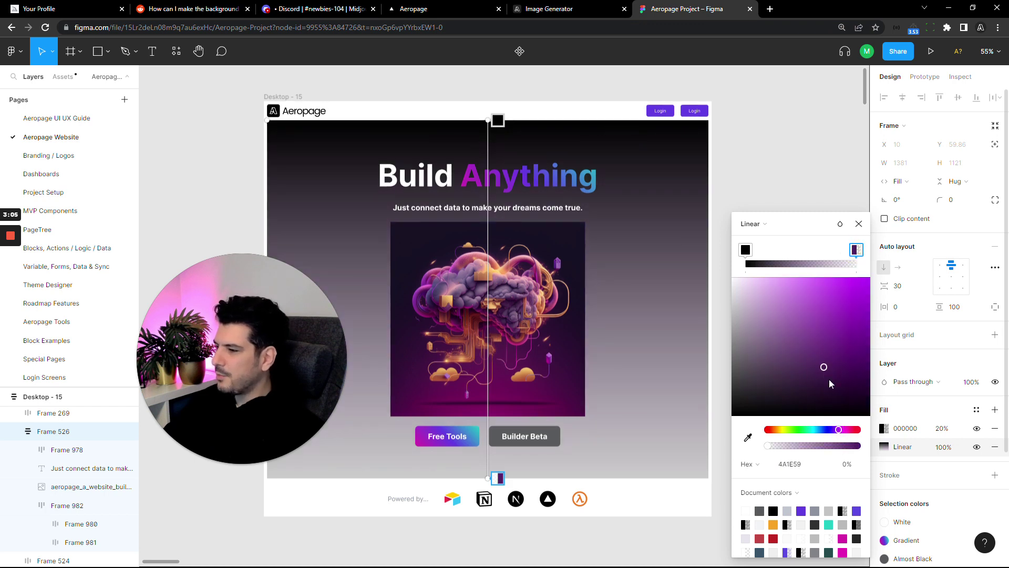
Make the end stop fully opaque and refine it to deep purple 6A1467
drag(812, 445, 865, 449)
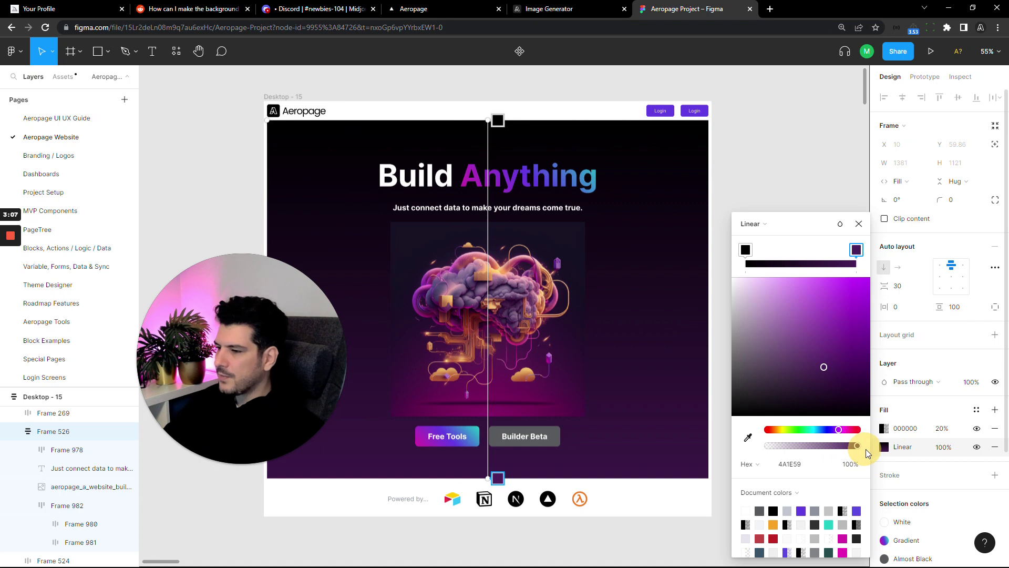
click(843, 430)
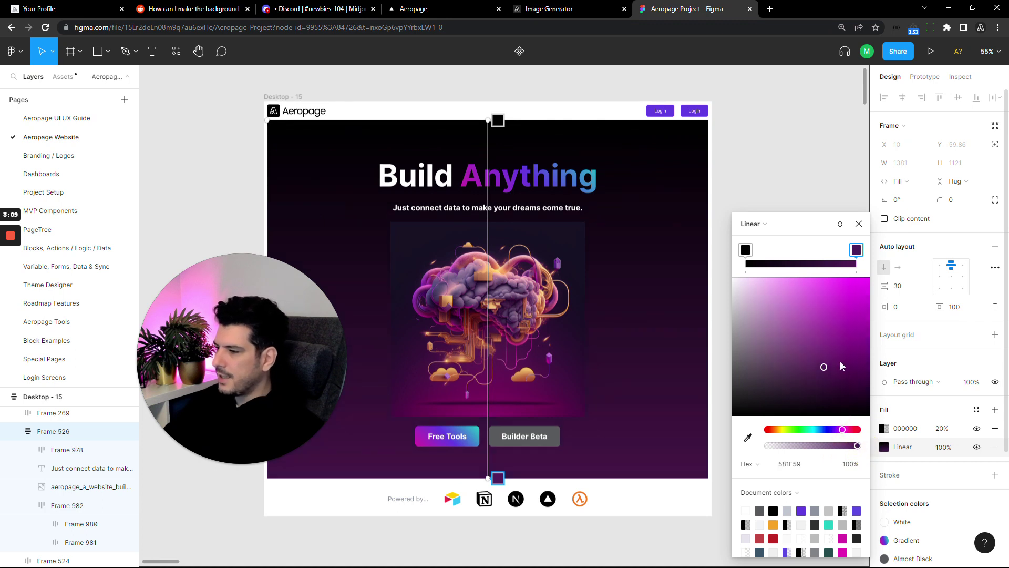
drag(839, 358, 829, 348)
drag(839, 431, 844, 430)
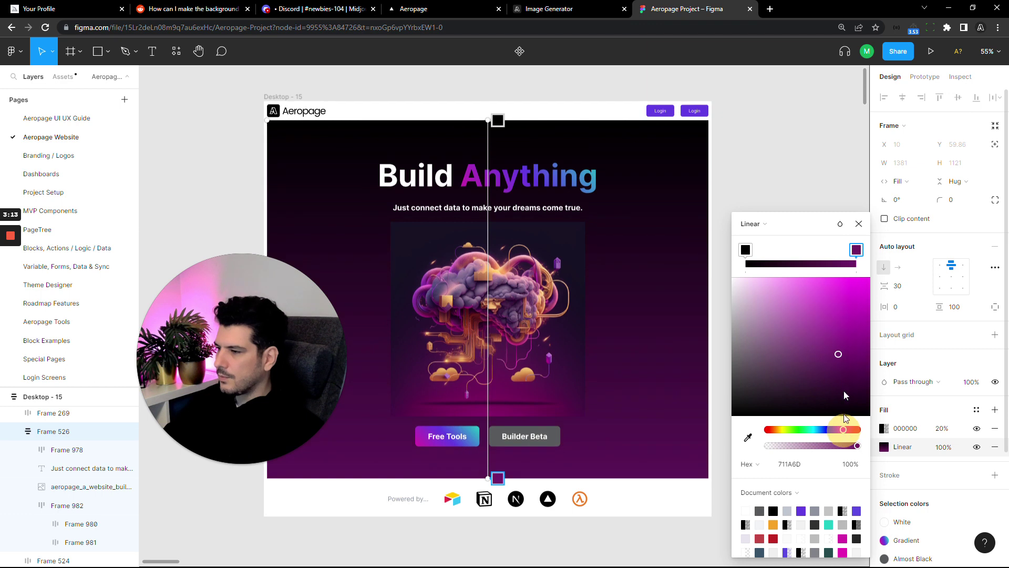
mouse_move(839, 355)
mouse_down()
mouse_move(842, 379)
mouse_move(844, 361)
mouse_up()
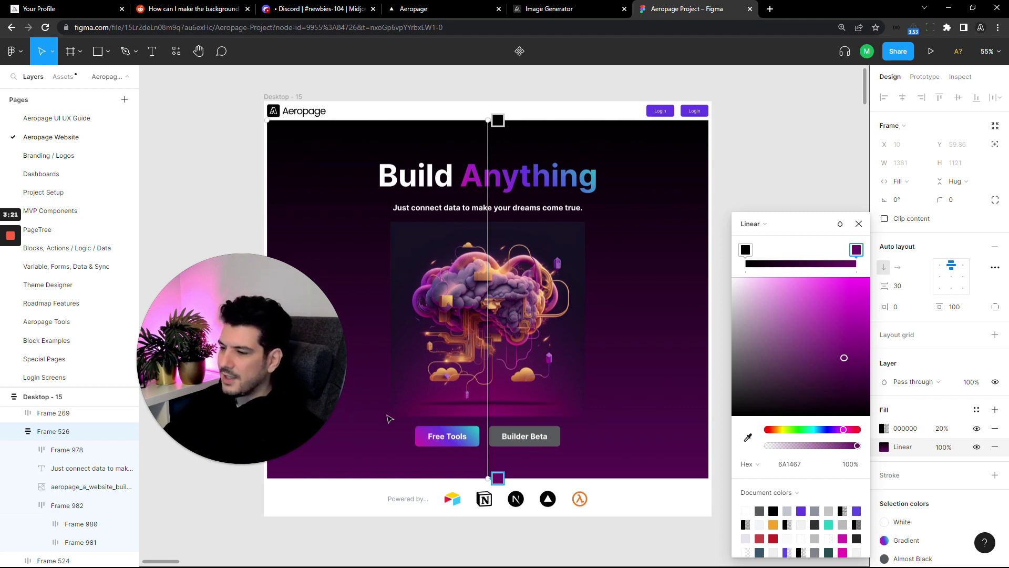
scroll(389, 418, left, 2)
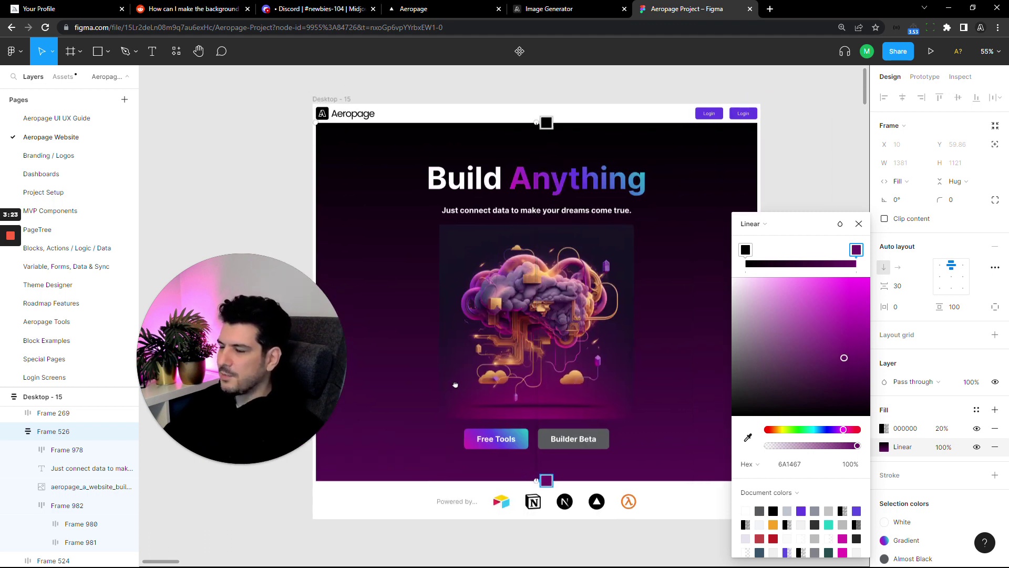
Close the gradient picker and select the brain image inside the hero
click(859, 223)
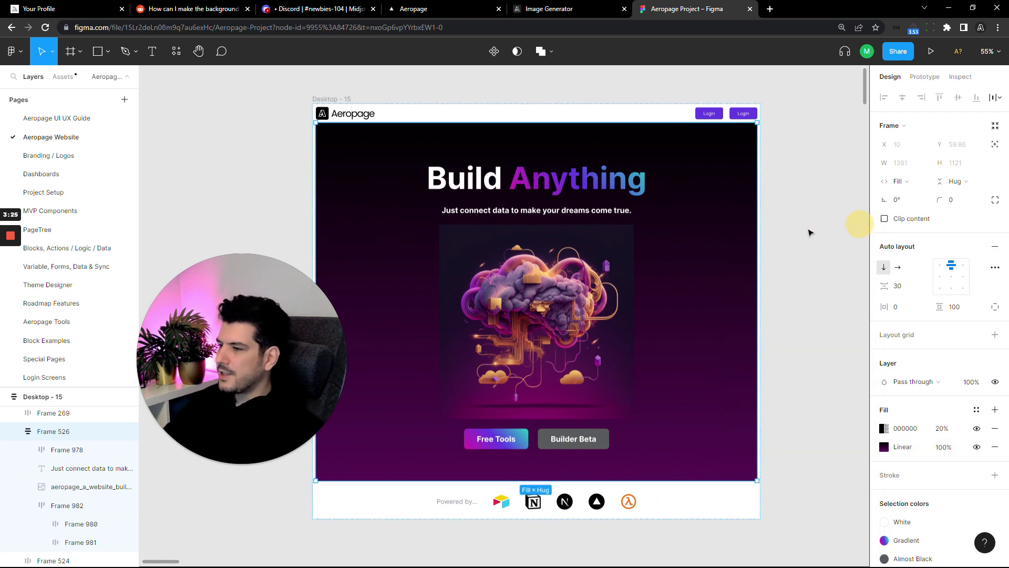
click(809, 232)
double_click(535, 296)
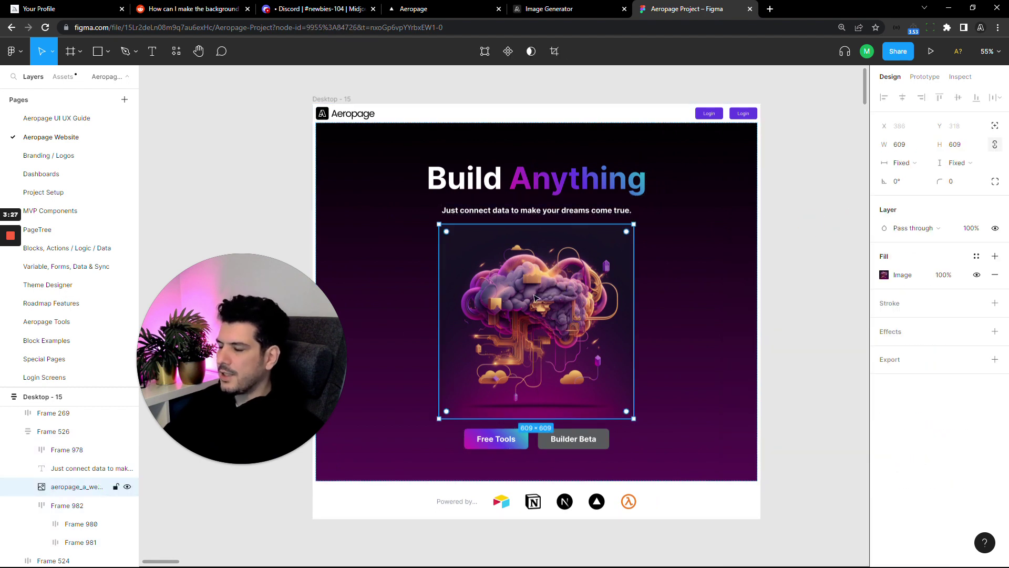
Remove the brain image's background with the Icons8 Background Remover plugin
click(21, 54)
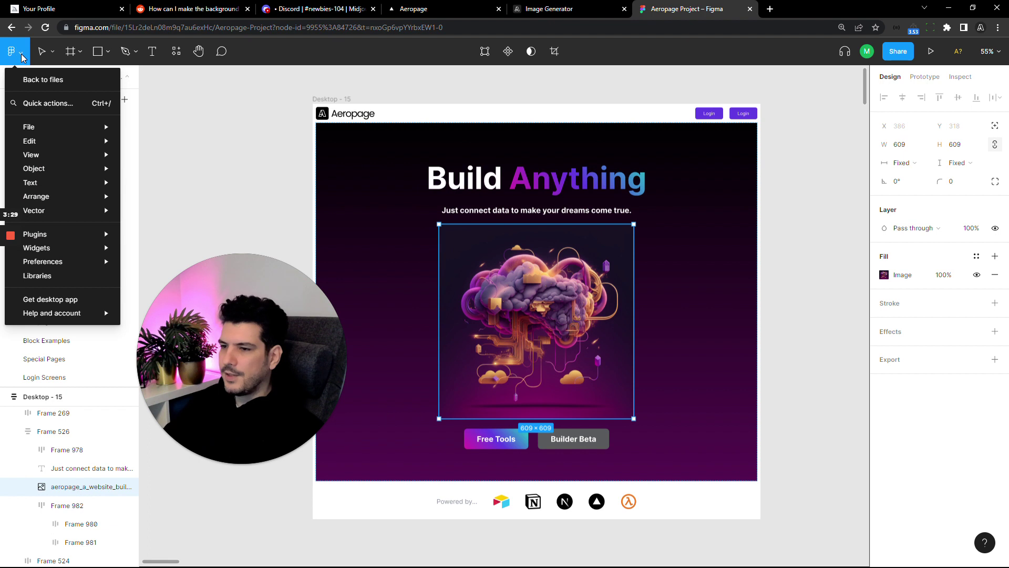
drag(263, 347, 757, 418)
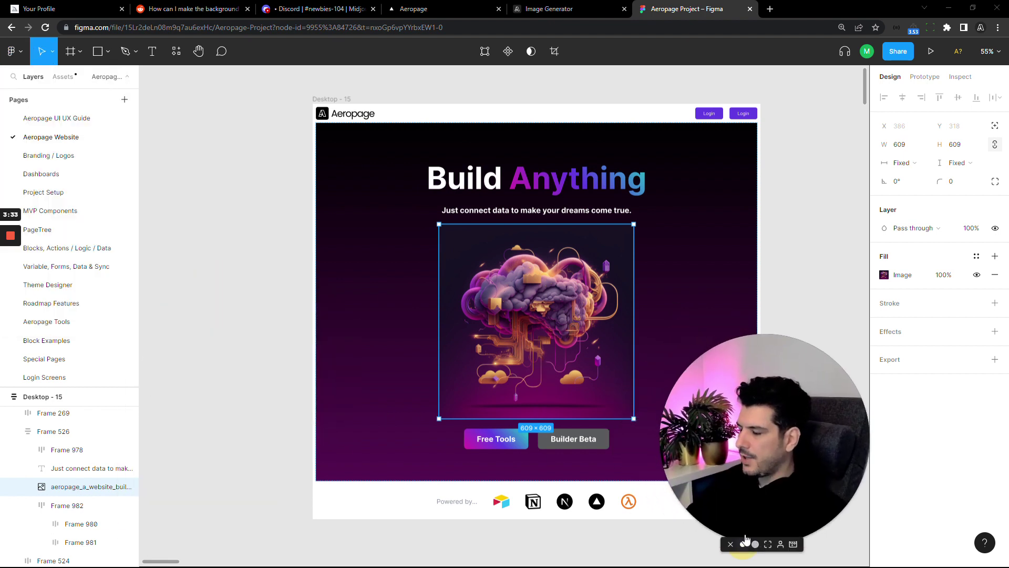
click(745, 542)
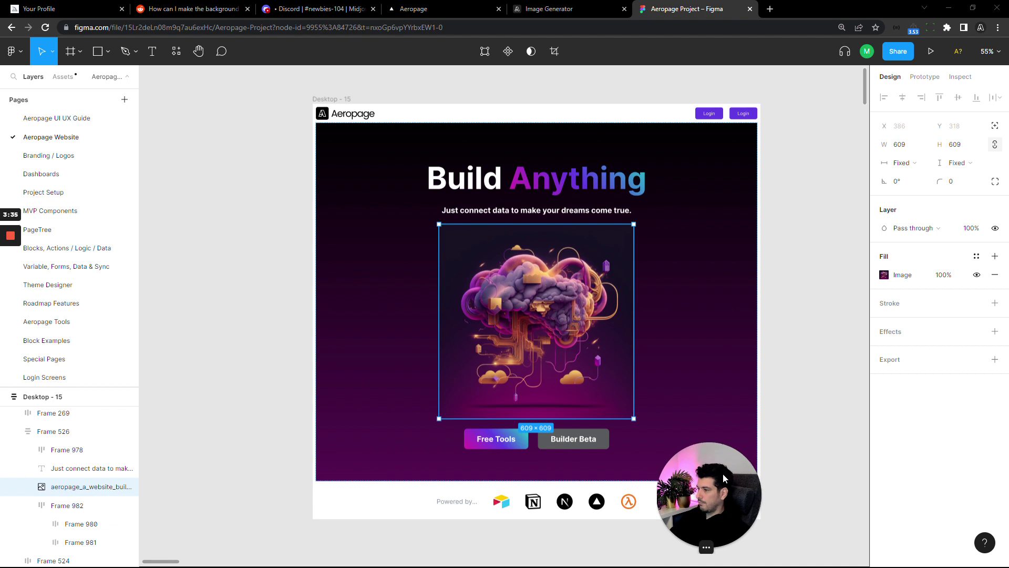
click(12, 51)
mouse_move(74, 252)
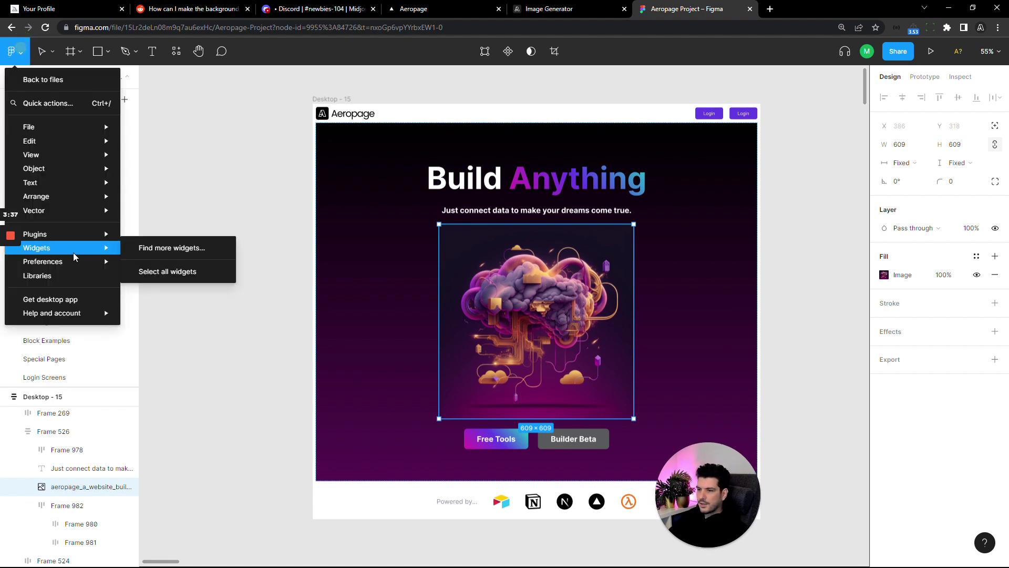
mouse_move(178, 248)
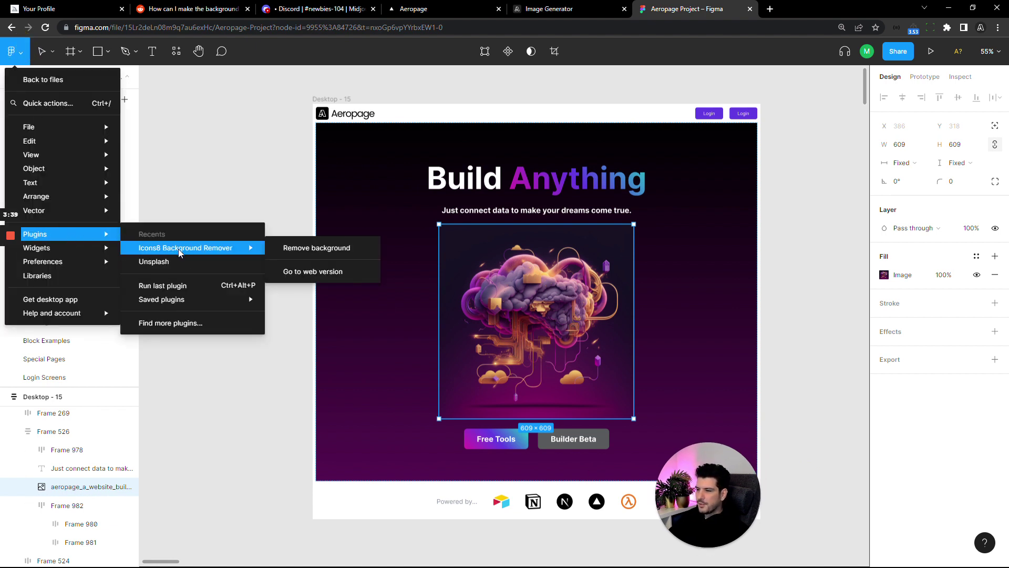
click(316, 249)
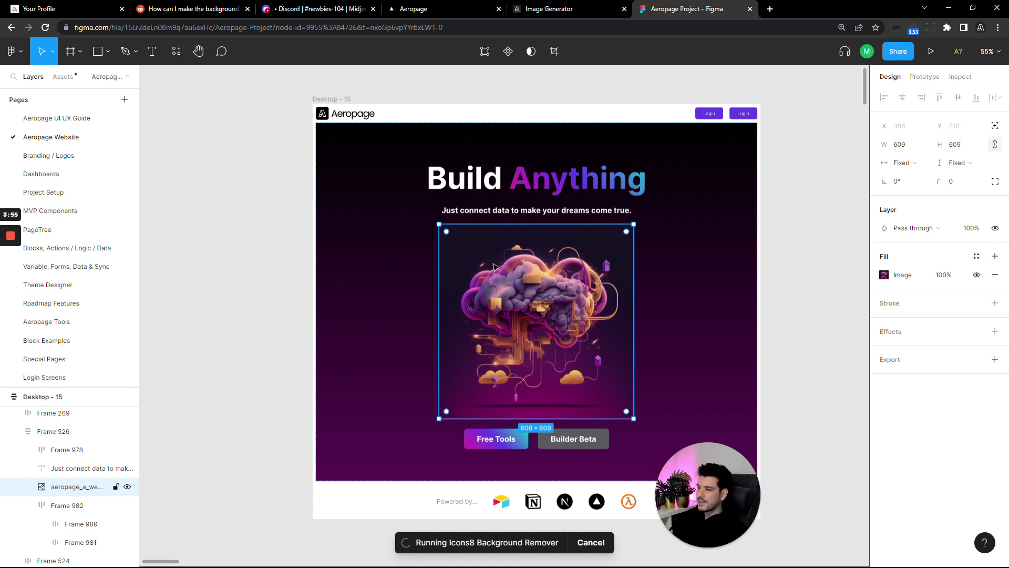
Check the cut-out brain image and bring the whole hero section into view
click(500, 255)
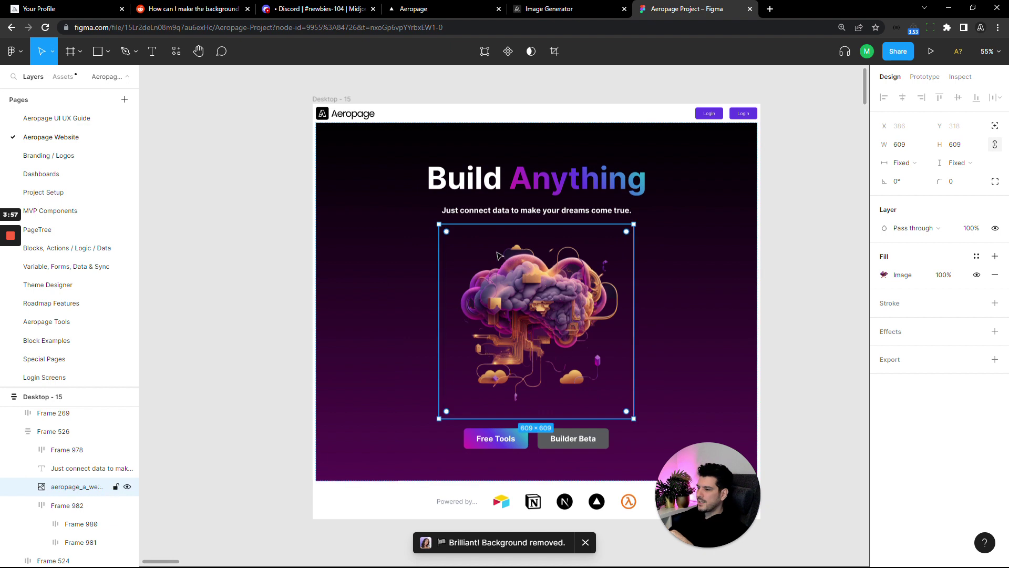
click(775, 247)
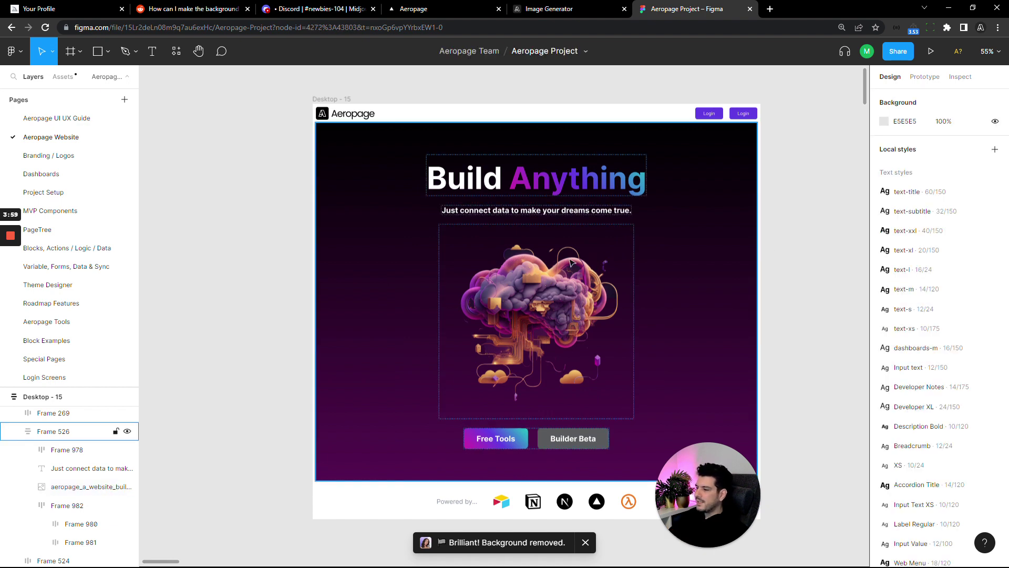
drag(558, 269, 741, 263)
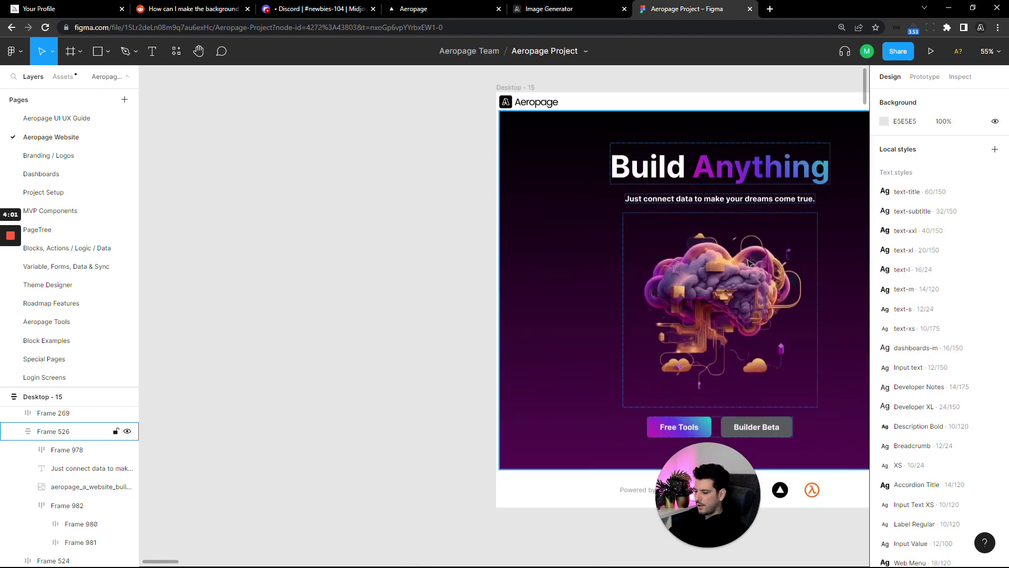
scroll(750, 263, right, 1)
scroll(630, 234, down, 2)
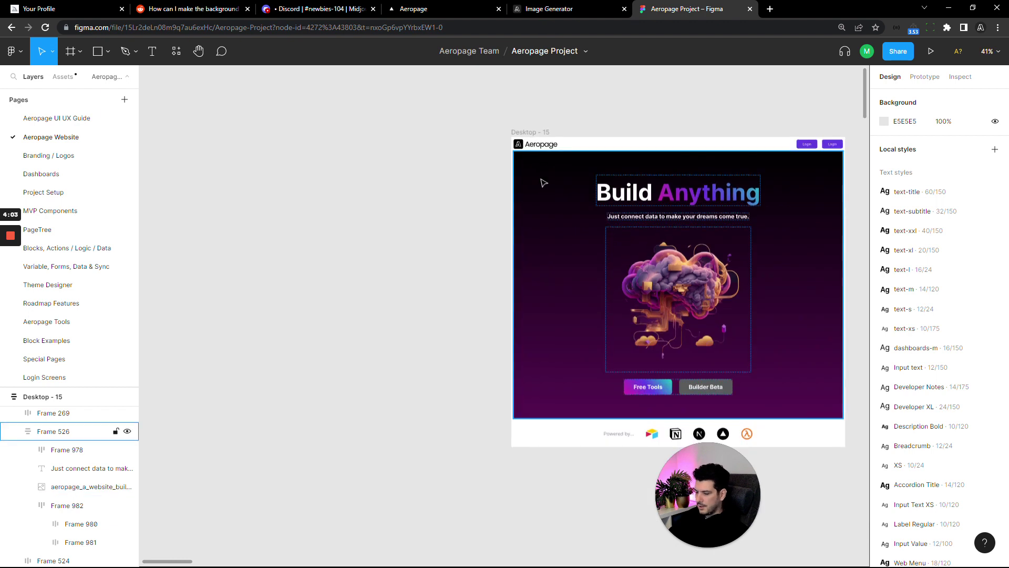
Duplicate the hero beside the page and set both gradient stops to green (1FE763, 1BF766)
drag(244, 184, 168, 175)
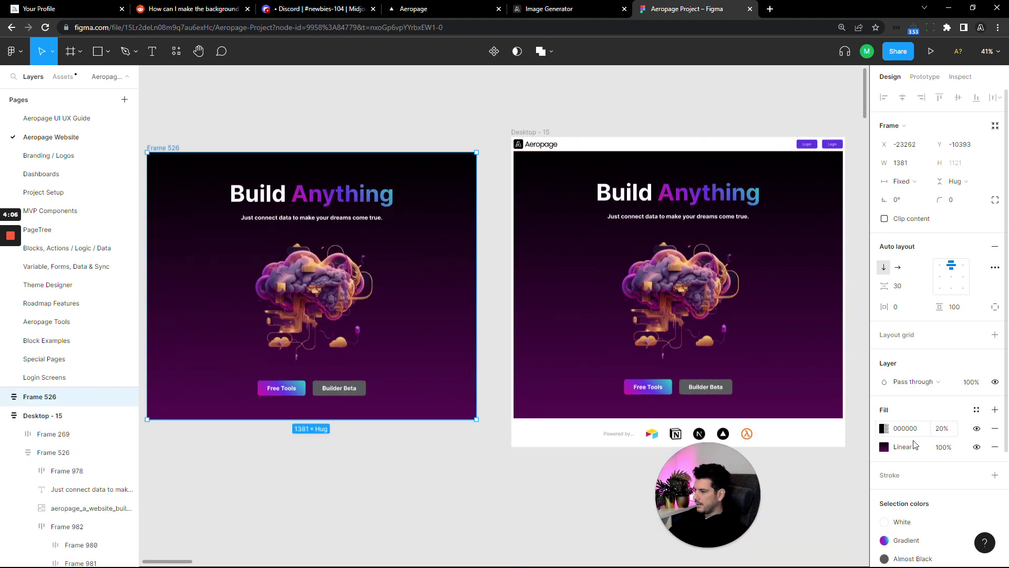
click(884, 447)
click(803, 430)
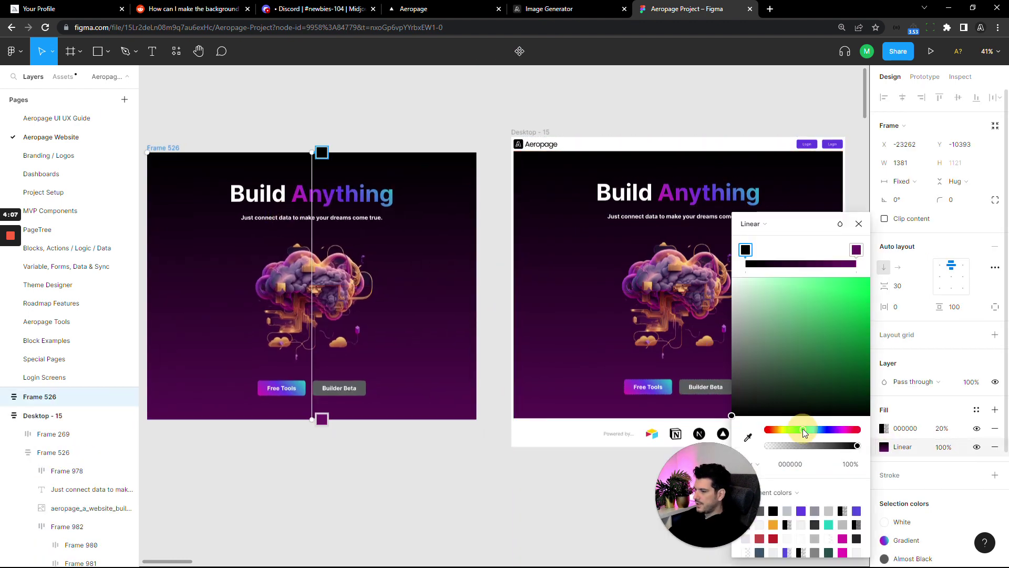
click(851, 290)
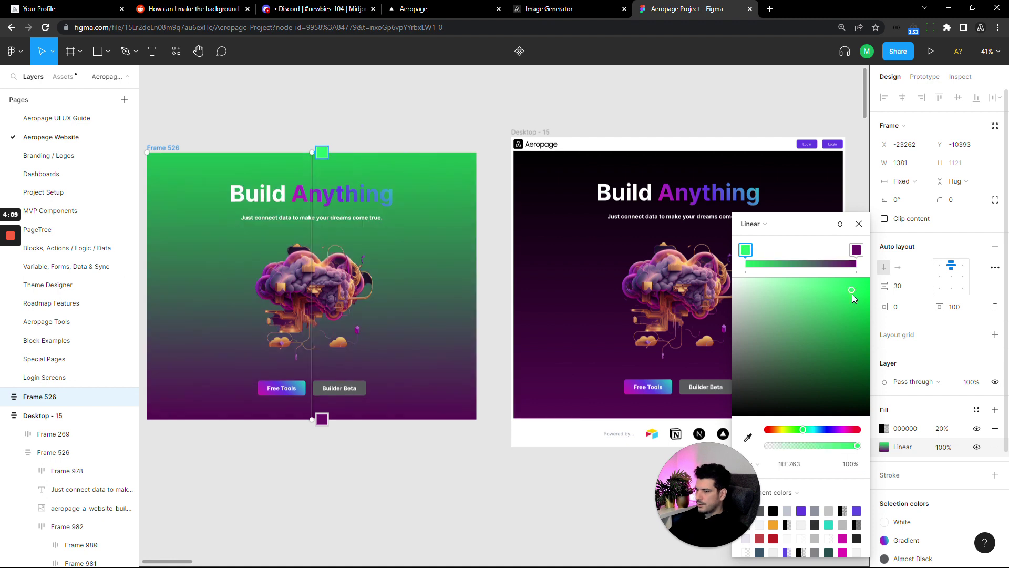
click(856, 249)
click(799, 430)
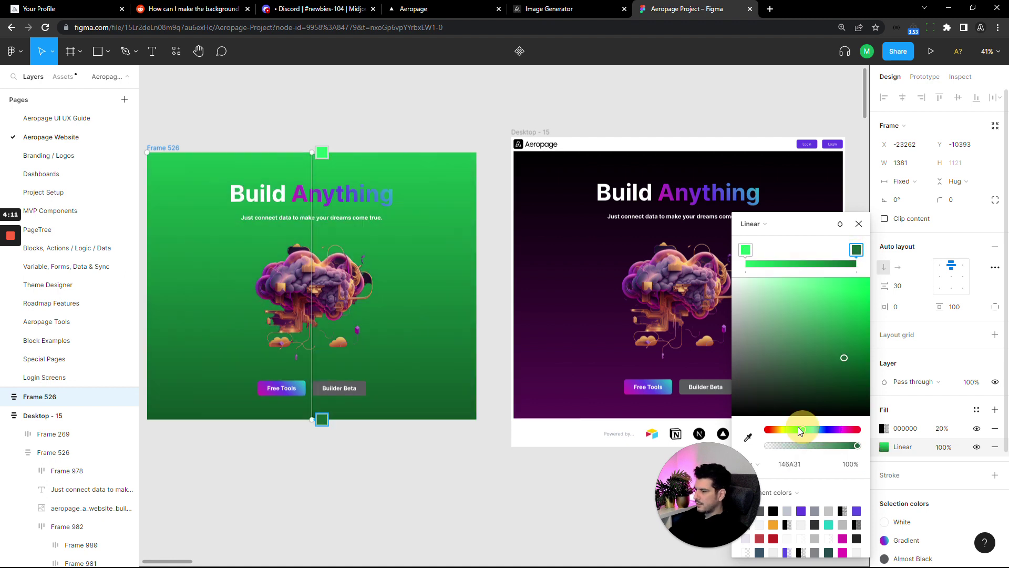
click(856, 284)
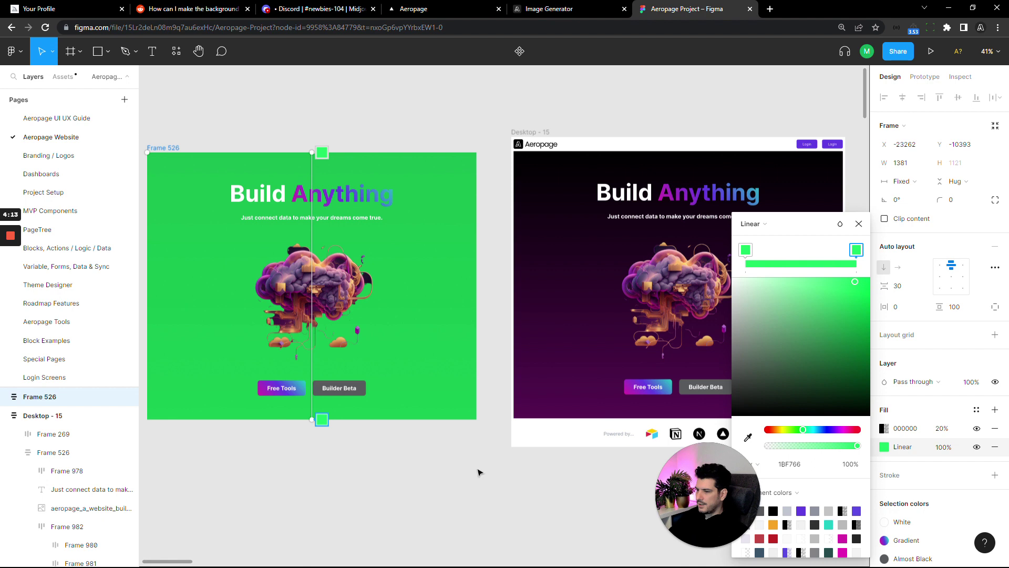
Inspect the cut-out brain's edges against the green copy, then close the colour picker
scroll(417, 471, left, 3)
scroll(369, 330, up, 5)
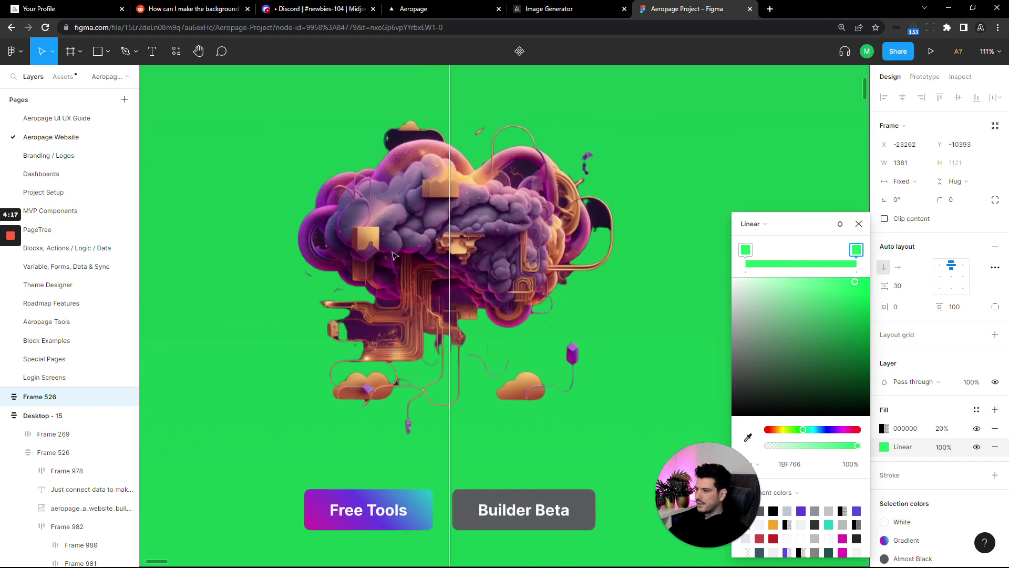
scroll(450, 229, up, 1)
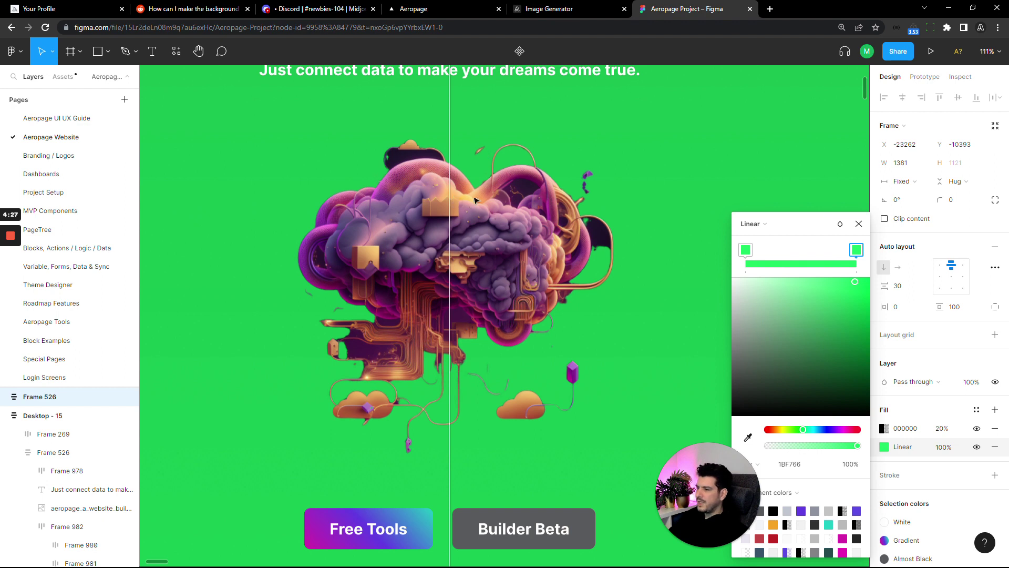
scroll(483, 289, down, 4)
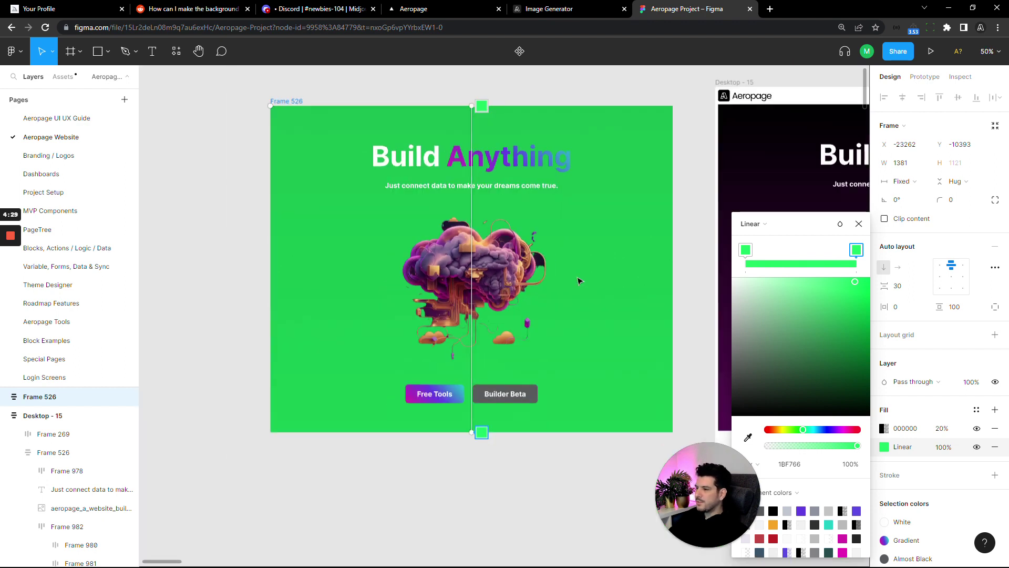
scroll(578, 282, right, 3)
scroll(376, 466, right, 3)
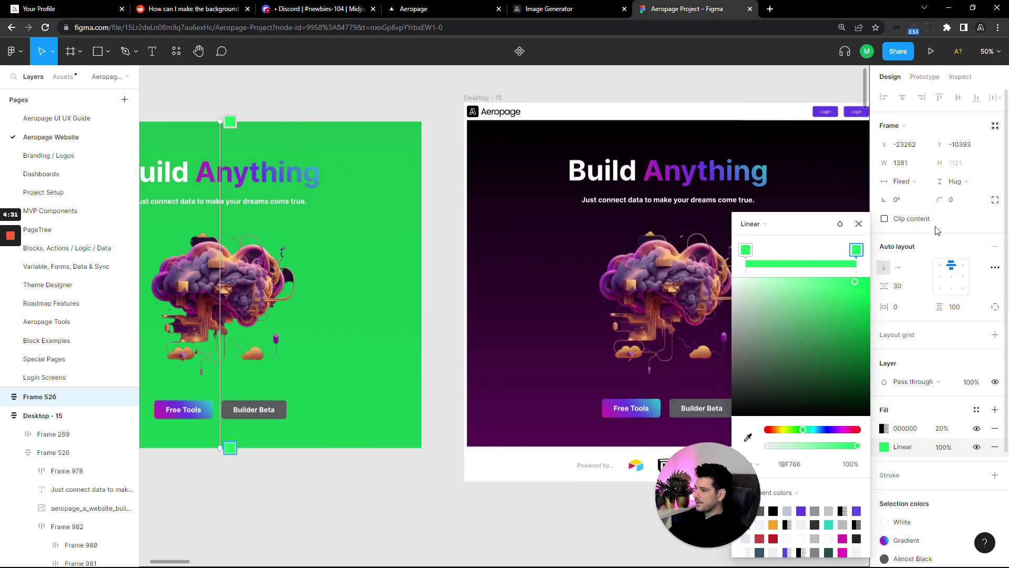
click(857, 225)
scroll(633, 266, right, 4)
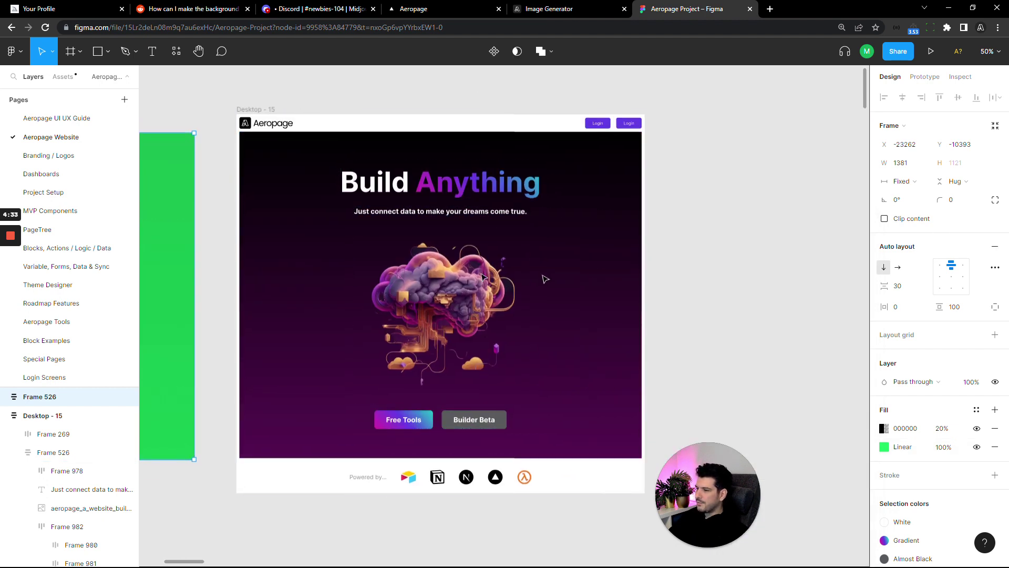
scroll(474, 271, up, 2)
scroll(474, 271, up, 2)
scroll(612, 170, right, 1)
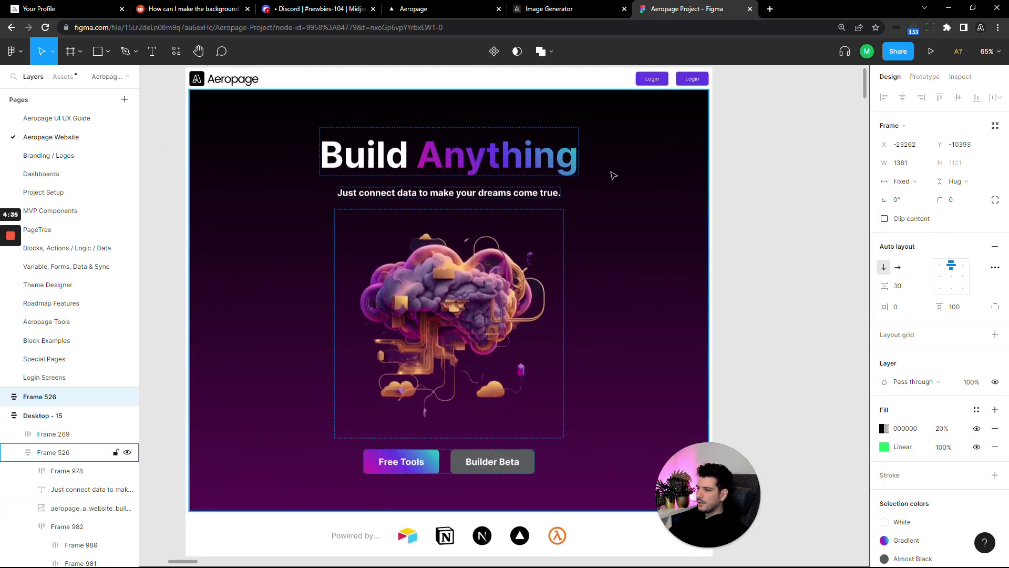
click(546, 9)
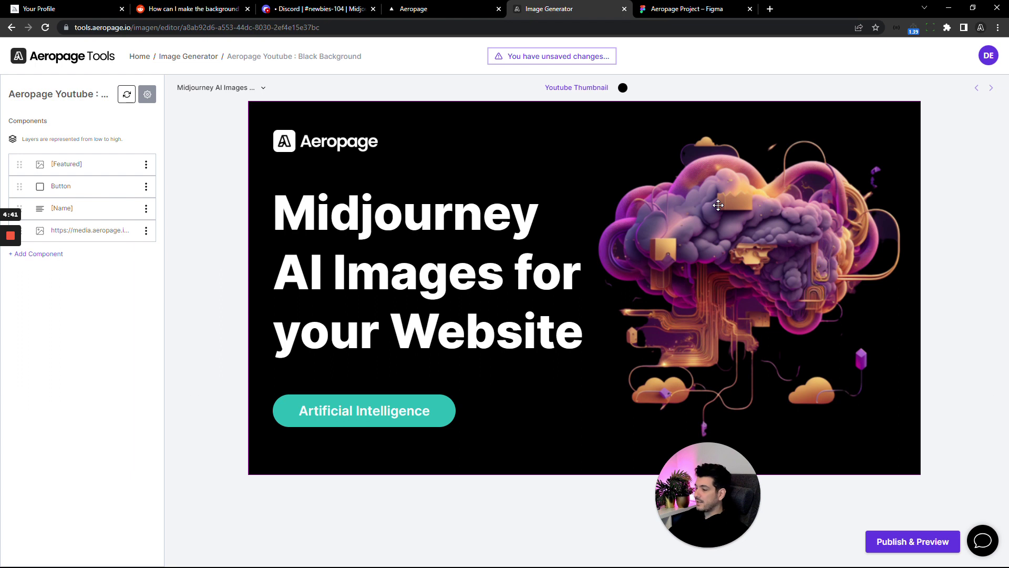
click(686, 10)
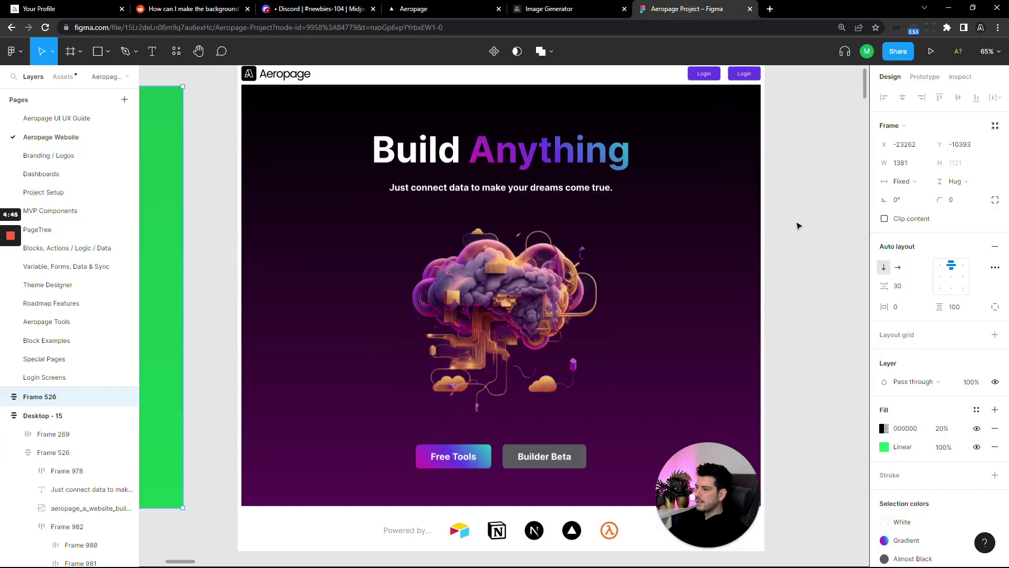
click(795, 220)
scroll(696, 244, left, 10)
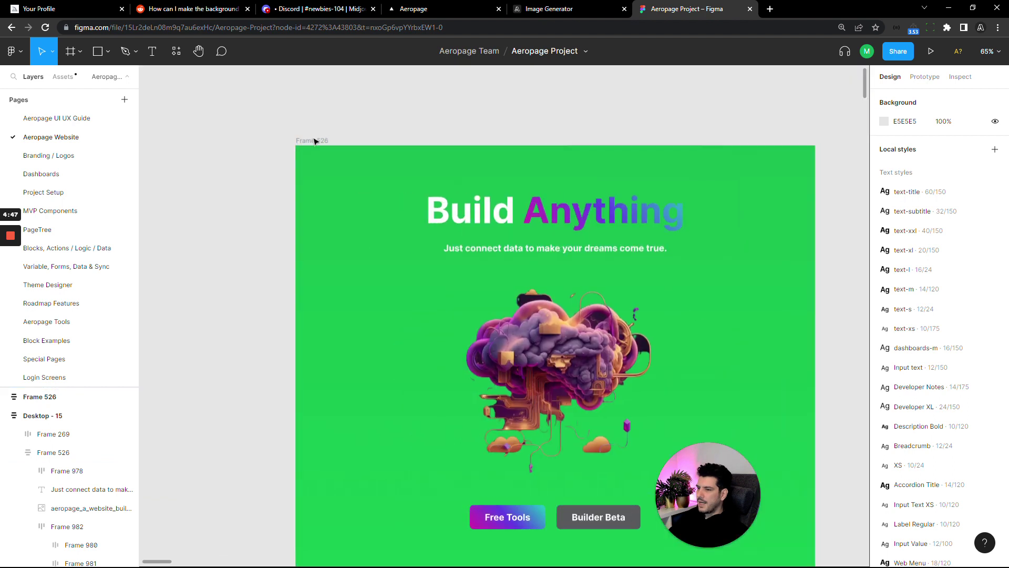
click(308, 145)
Delete the green test copy of the hero section
key(Delete)
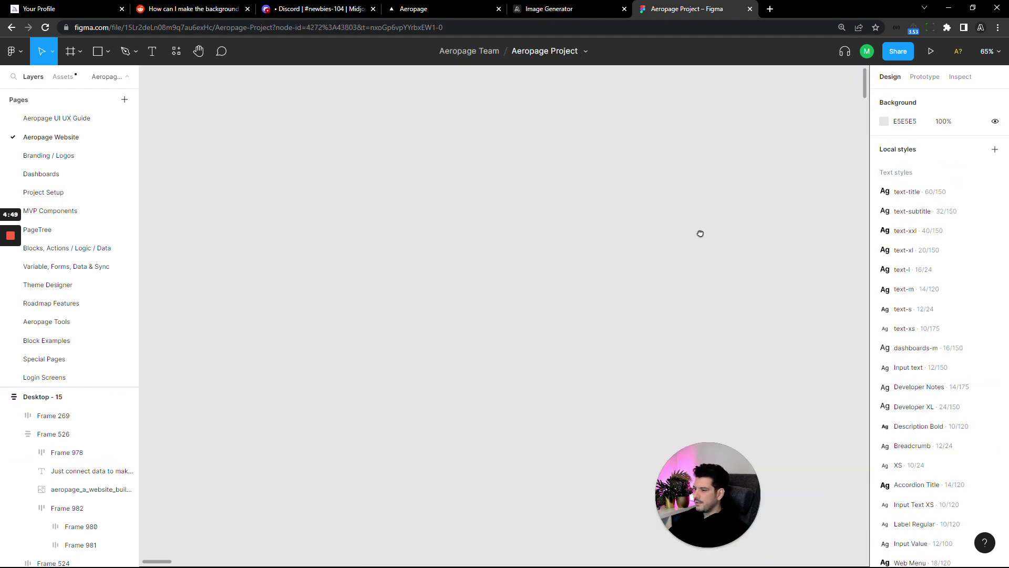
scroll(578, 226, right, 10)
scroll(494, 223, right, 5)
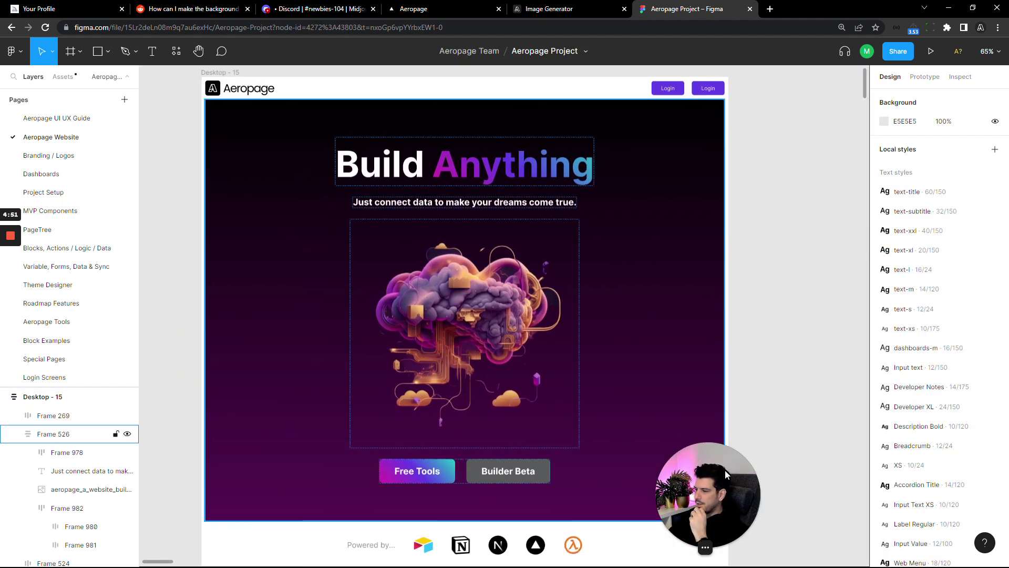
drag(724, 469, 793, 295)
click(777, 440)
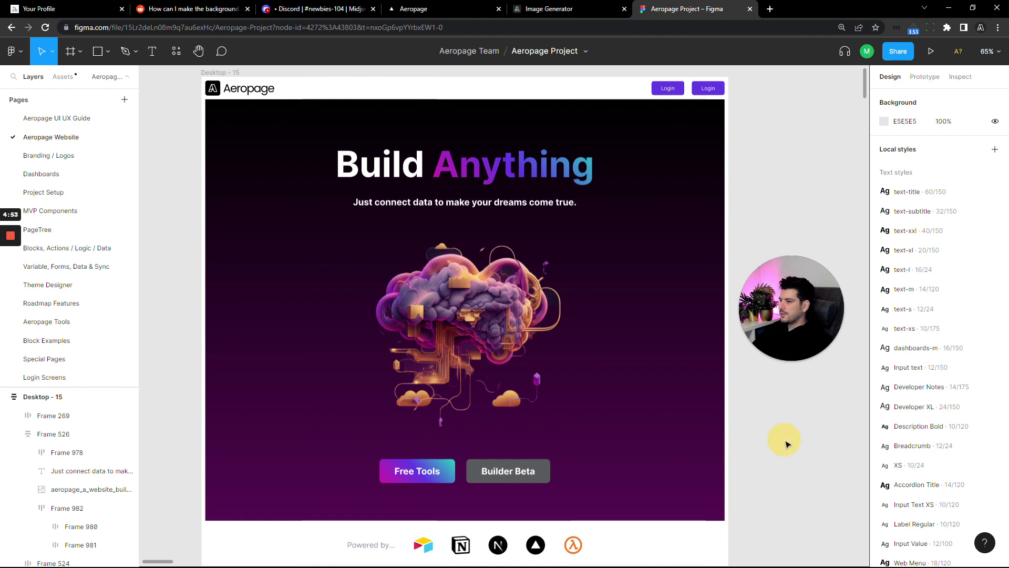
Add a 1x PNG export setting to the cloud-brain image in the hero
click(508, 339)
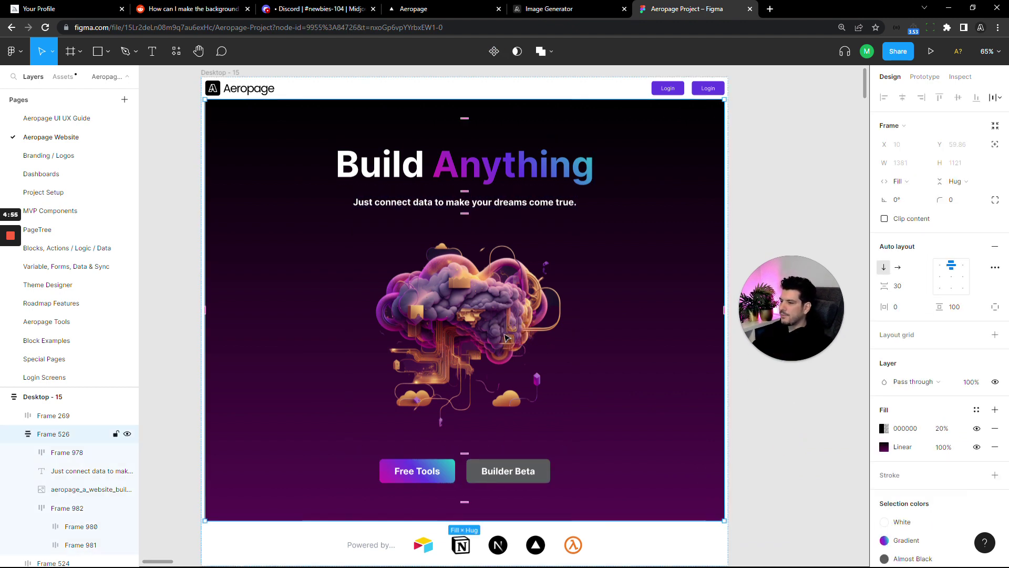
click(466, 319)
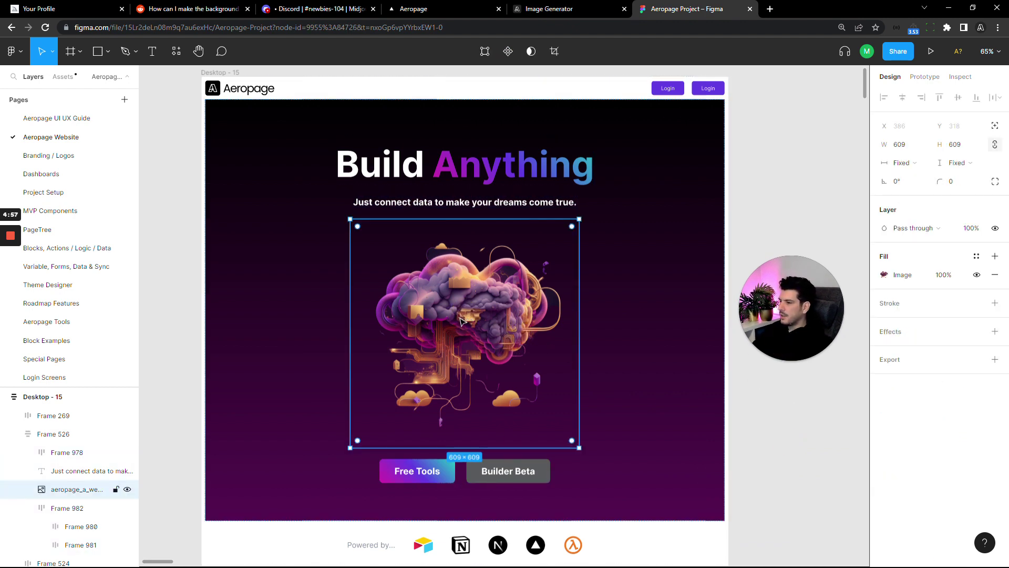
click(994, 359)
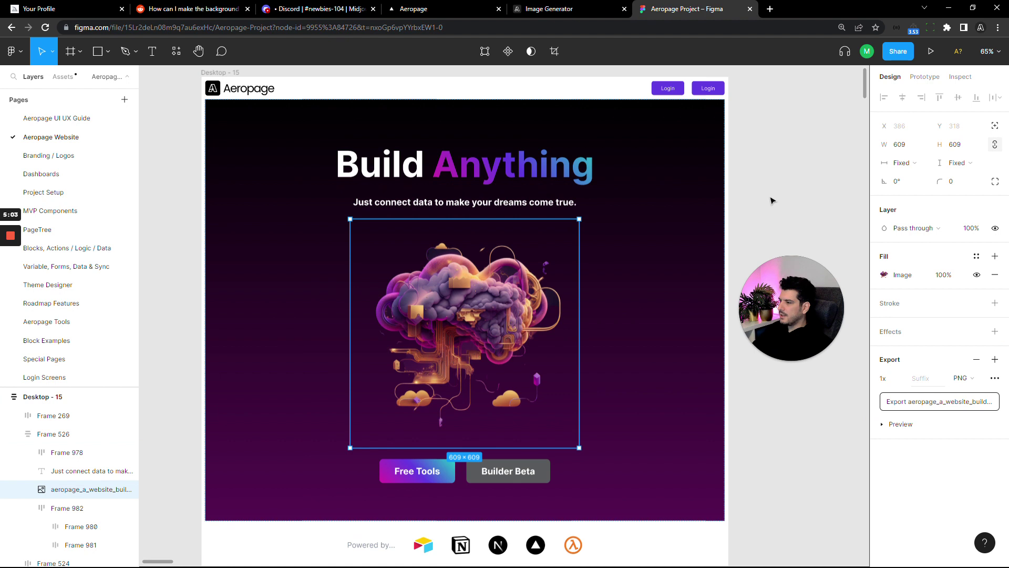
click(802, 222)
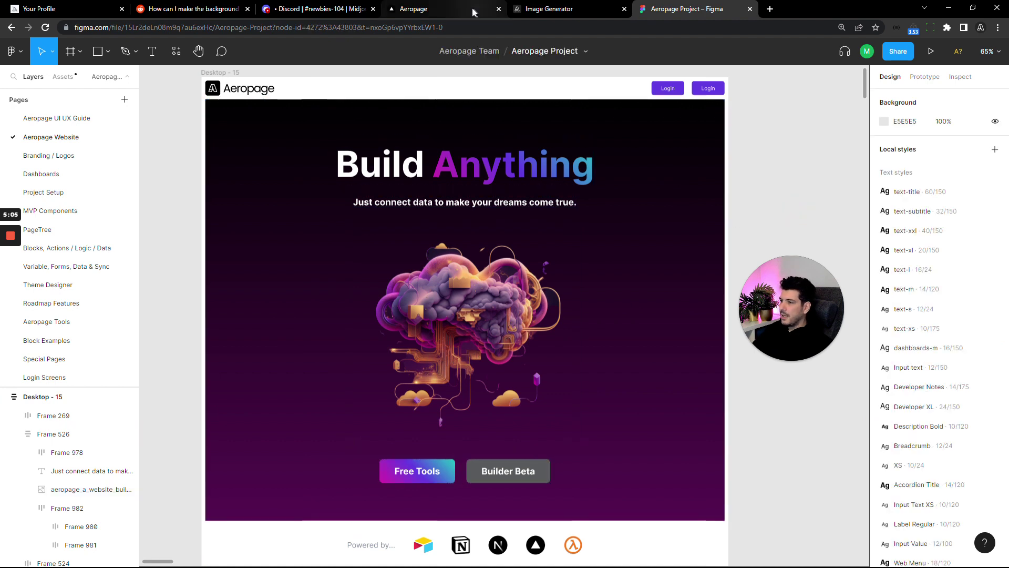
click(471, 8)
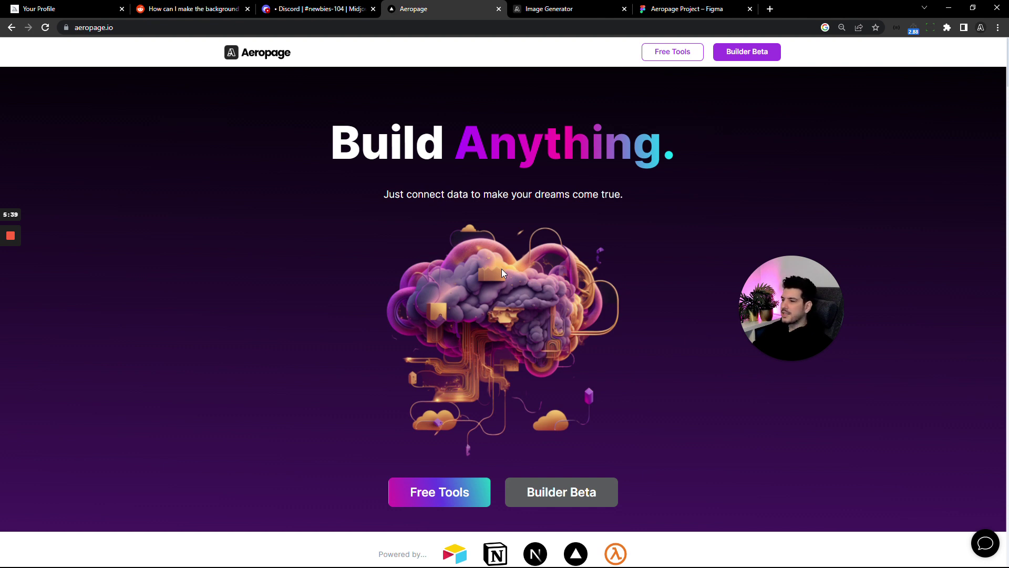
Examine the cloud-brain hero on the live aeropage.io homepage
drag(793, 319, 811, 272)
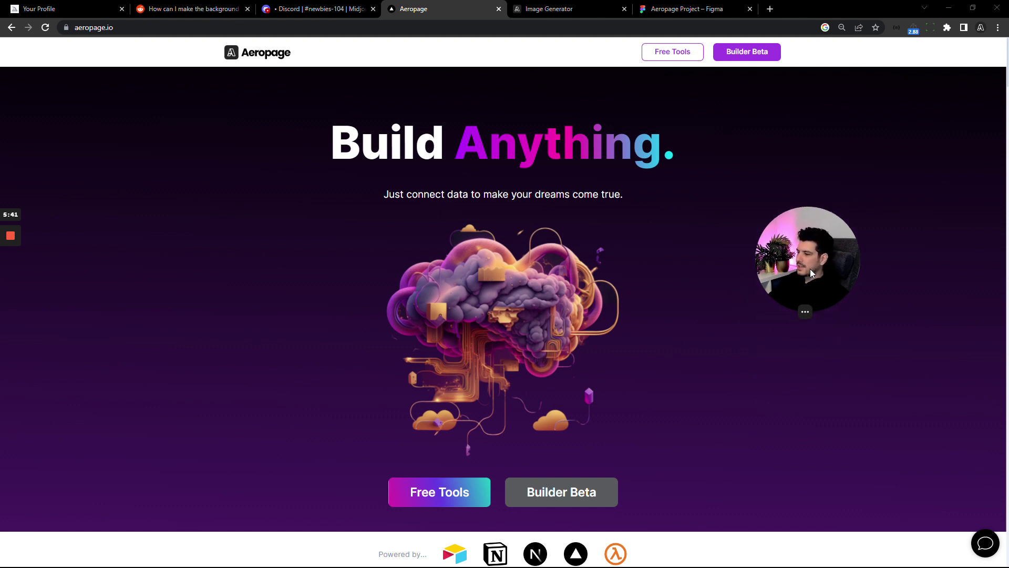
click(798, 312)
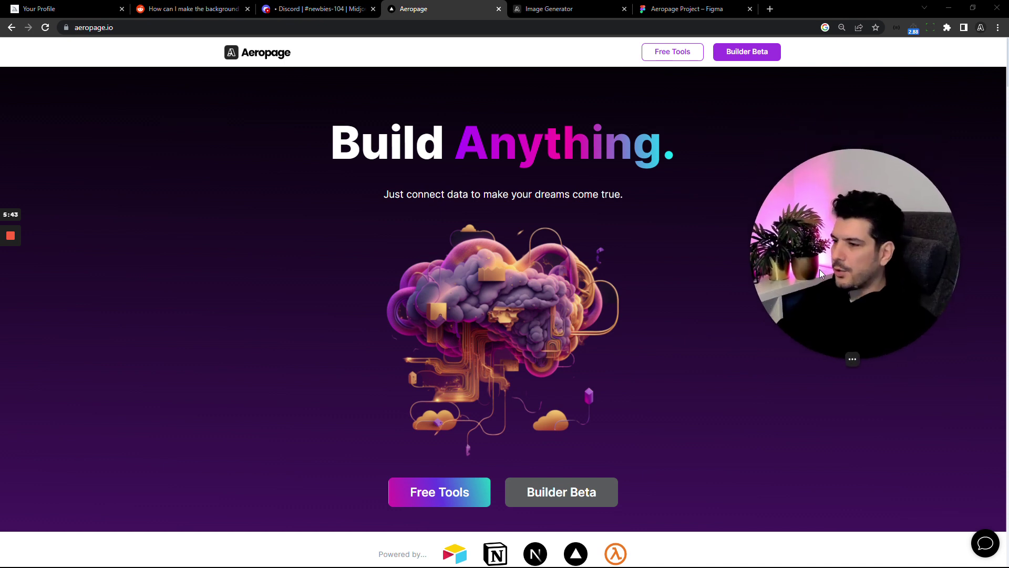